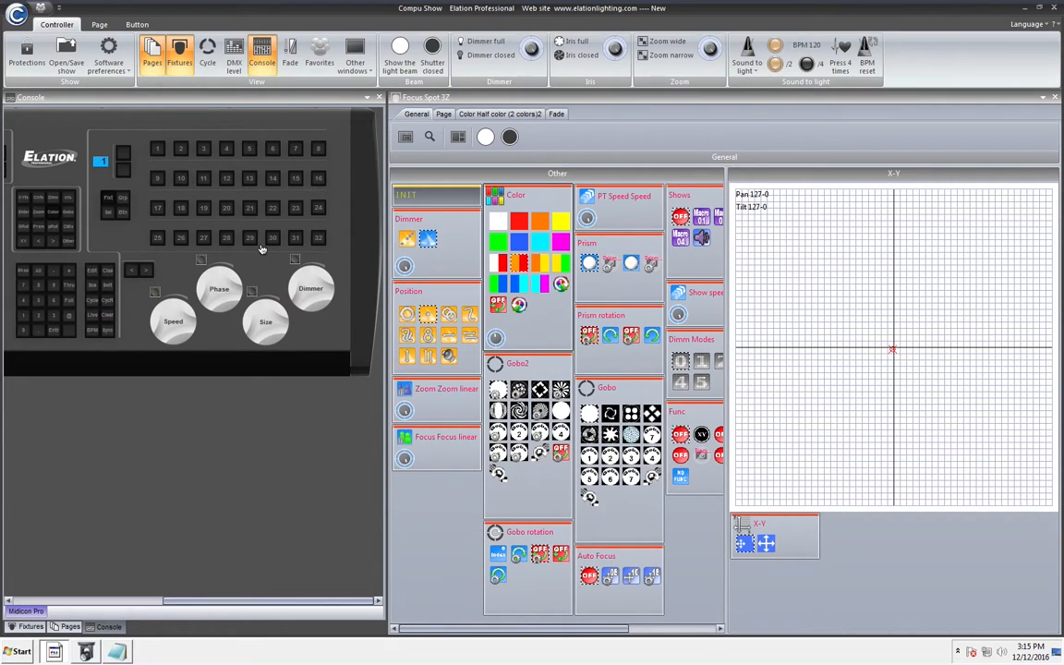
# - Apply the blue color preset to the Focus Spot 3Z, then try its orange-red split color
pyautogui.click(520, 240)
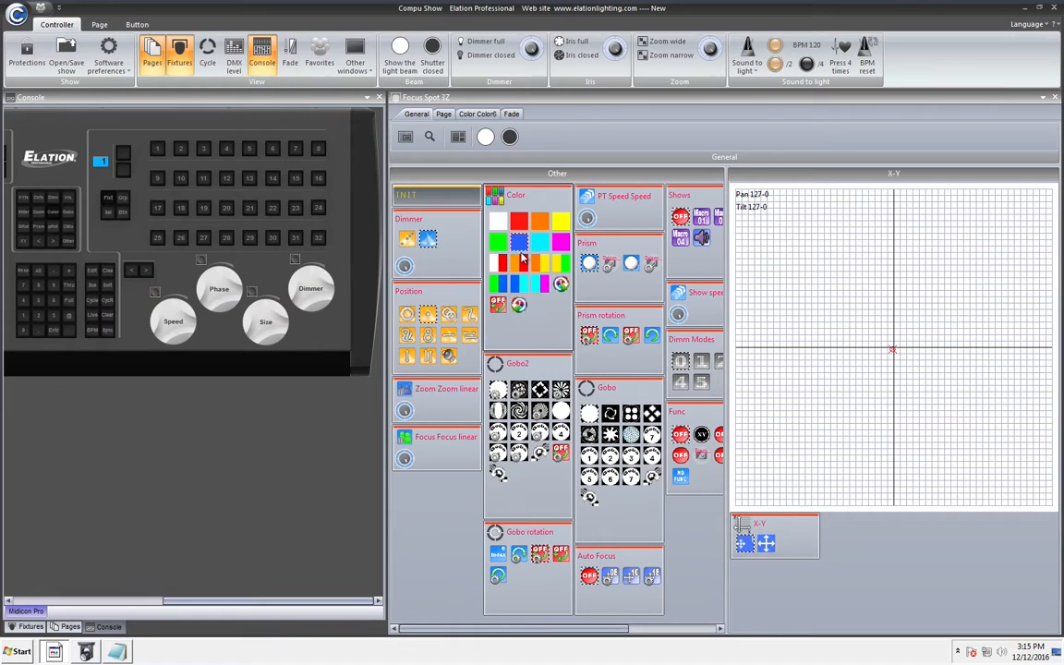
pyautogui.click(56, 335)
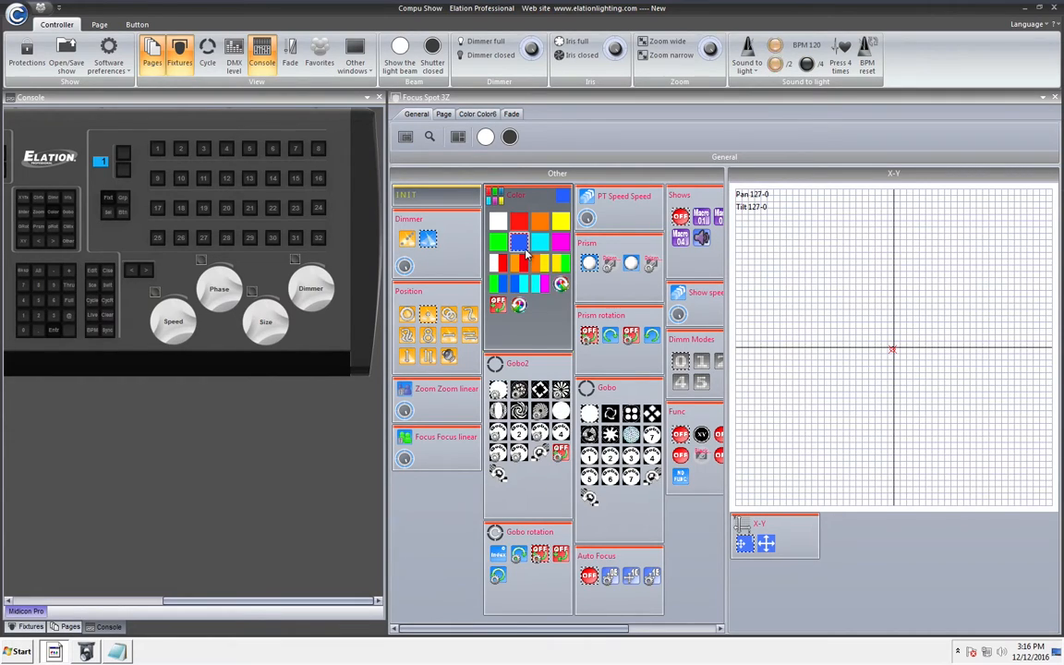
pyautogui.click(476, 112)
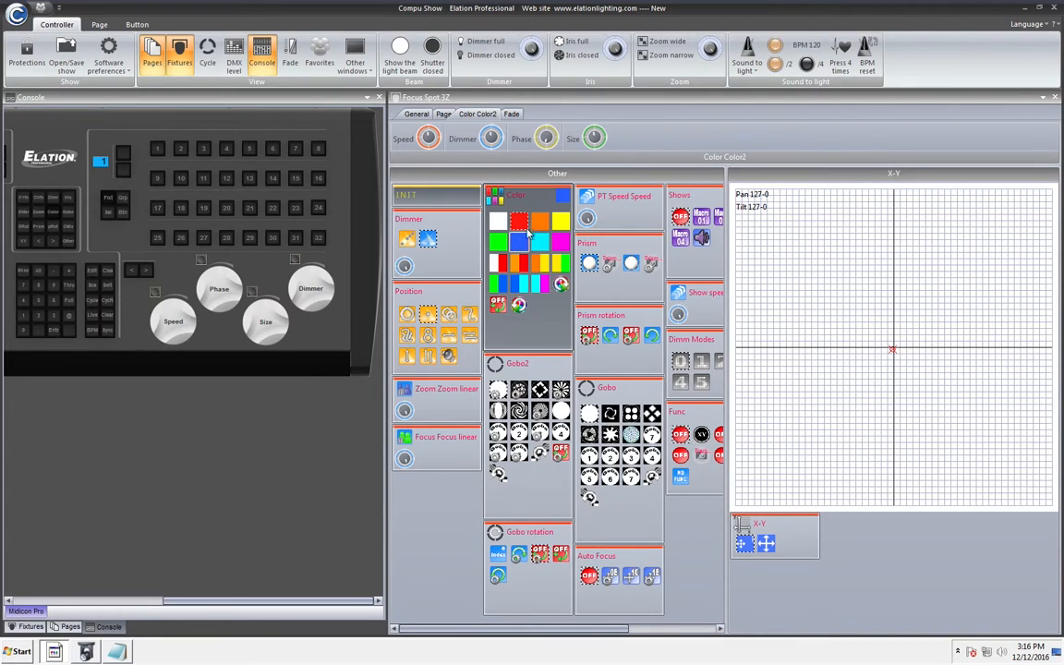
pyautogui.click(518, 263)
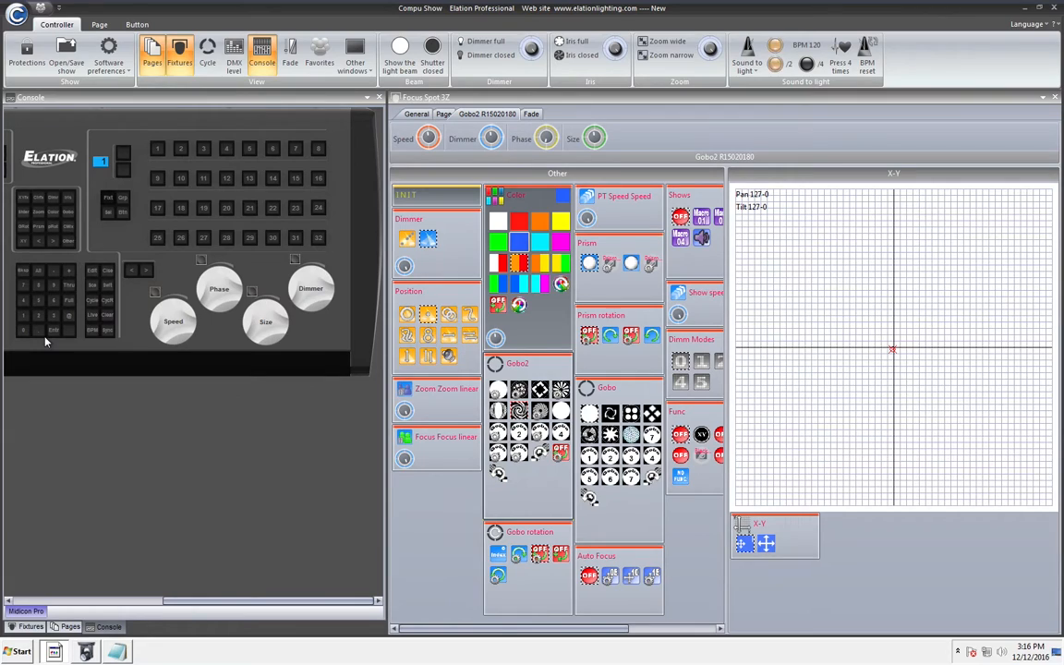
# - Switch to the Library editor and save a copy of the fixture profile as Focus Spot 3Z DEMO
pyautogui.click(87, 652)
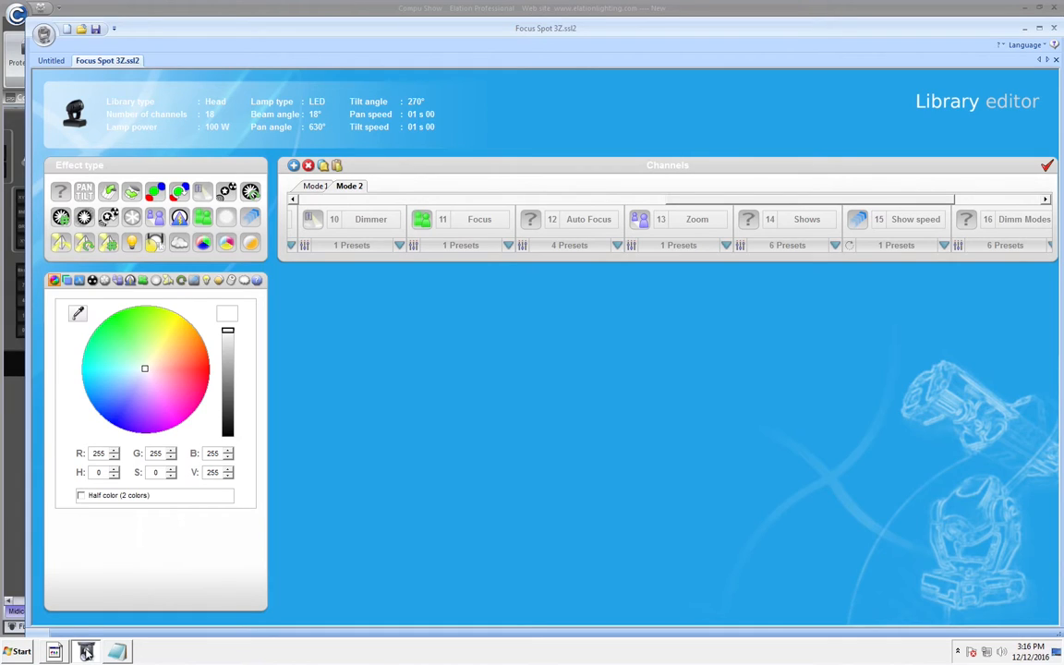
pyautogui.click(44, 34)
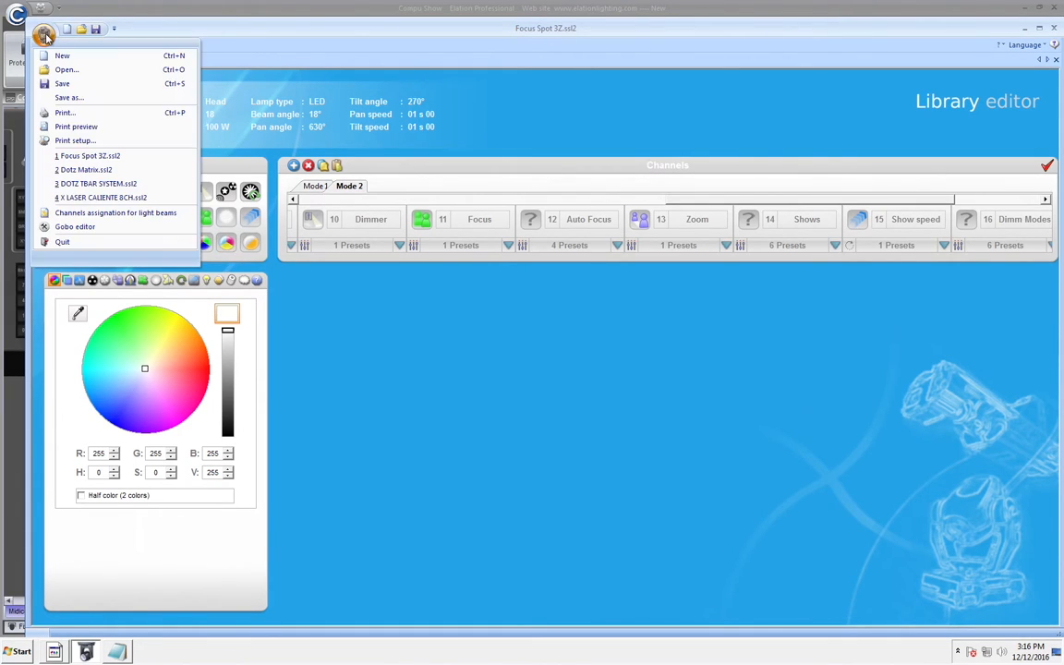
pyautogui.click(66, 97)
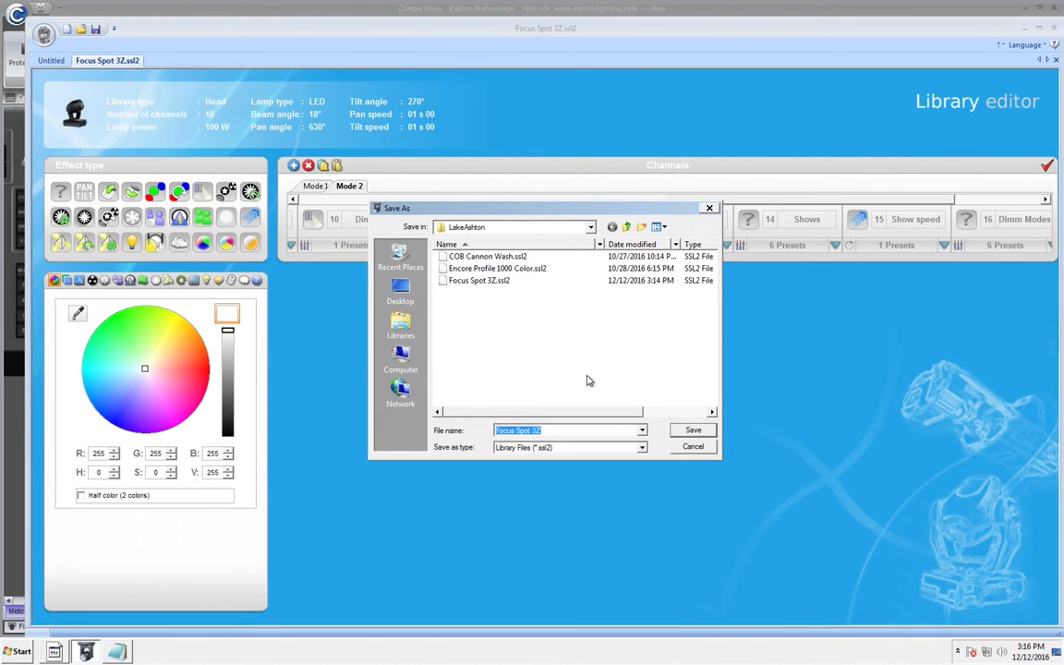
pyautogui.click(589, 380)
pyautogui.write('BE')
pyautogui.press('BackSpace')
pyautogui.write('DEMO')
pyautogui.press('Return')
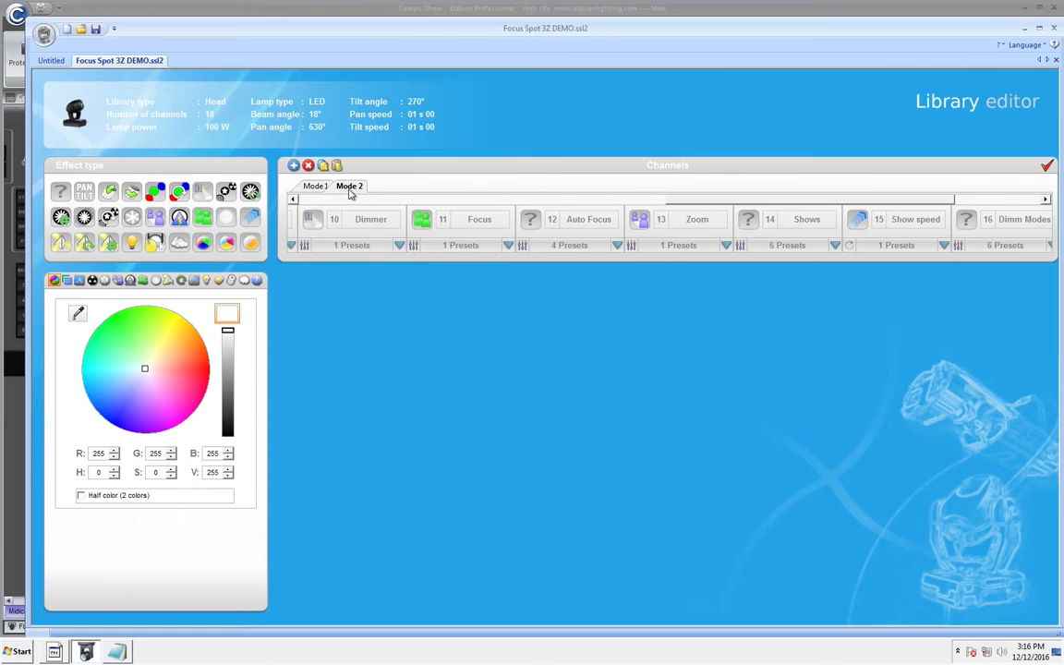
# - Compare the channel lists of the two modes and delete the 21-channel Mode 1
pyautogui.click(314, 188)
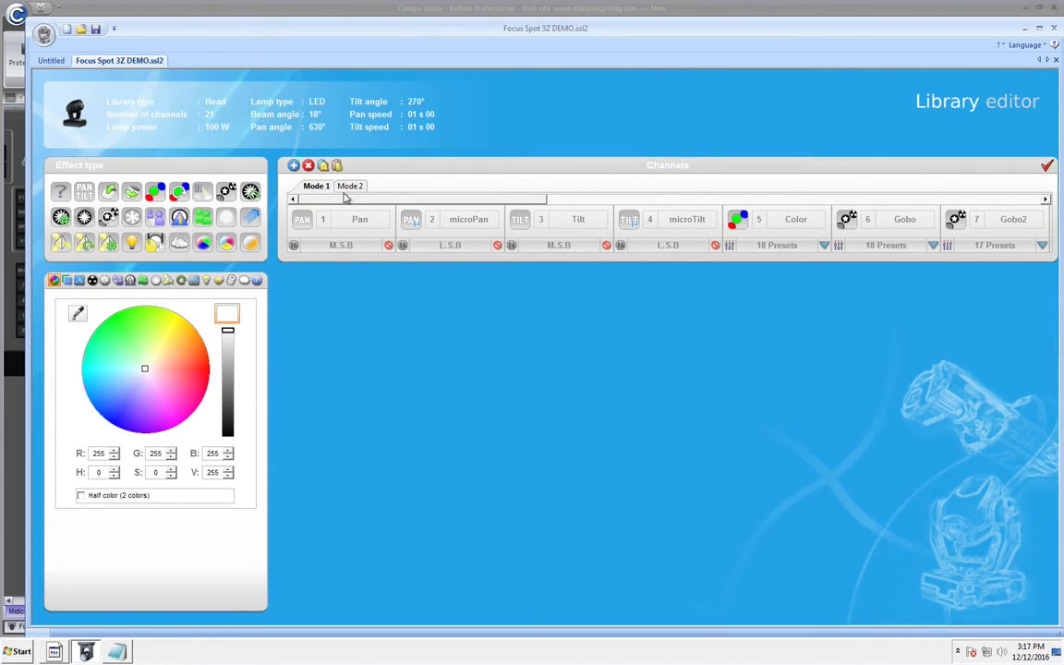
pyautogui.click(347, 185)
pyautogui.click(321, 188)
pyautogui.click(349, 186)
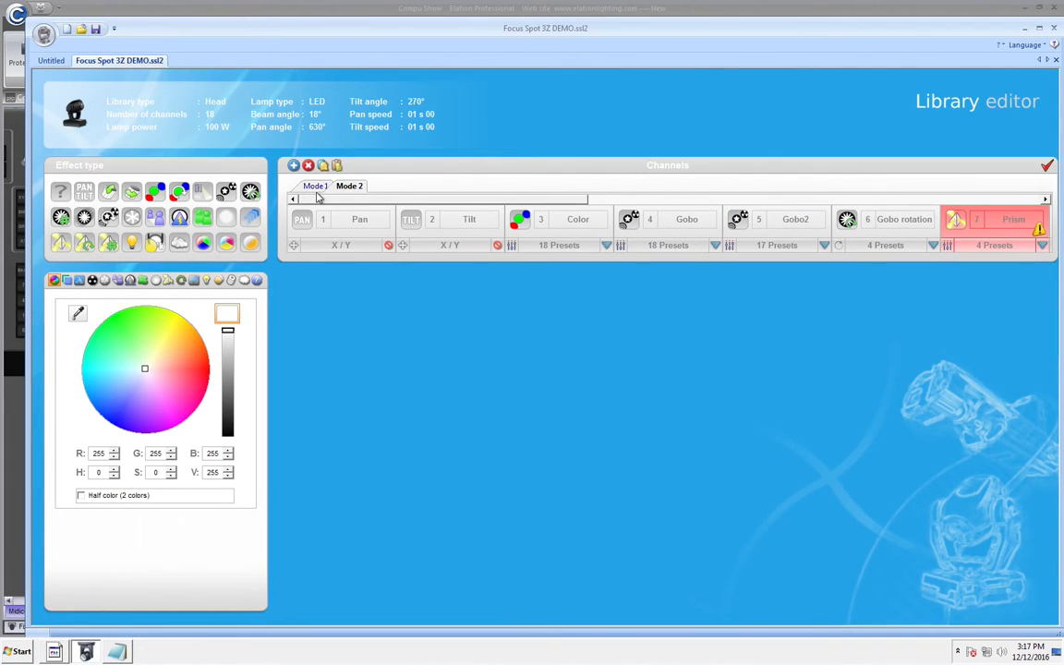
pyautogui.click(315, 186)
pyautogui.click(310, 167)
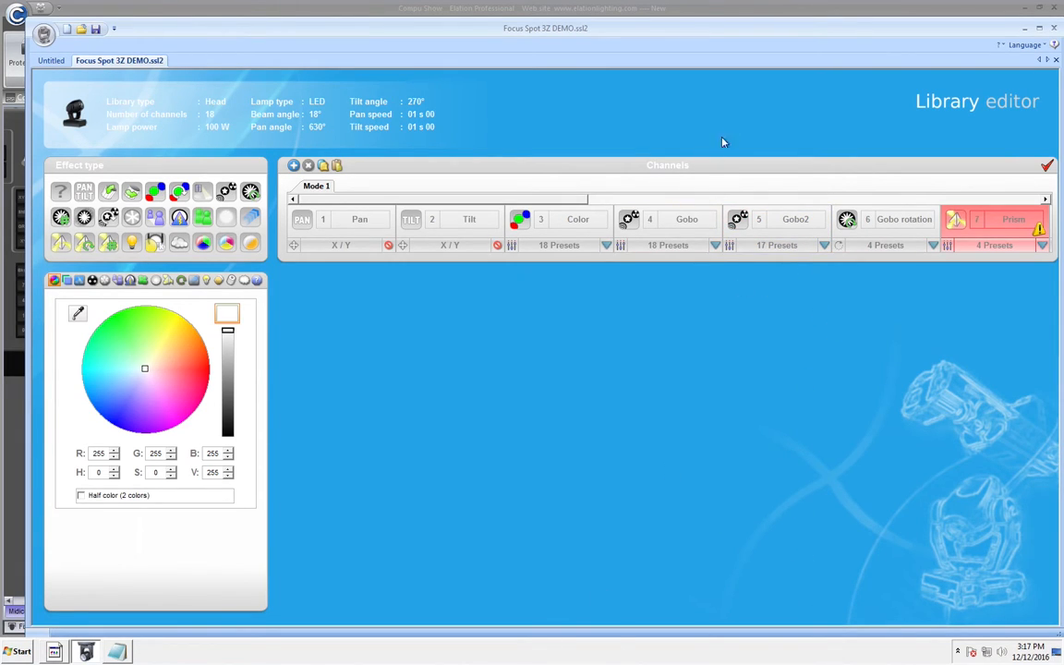
# - Switch to Notepad, note "1,2 - XY" and place its window below the fixture's channel list
pyautogui.moveTo(573, 200); pyautogui.dragTo(299, 208)
pyautogui.moveTo(549, 662)
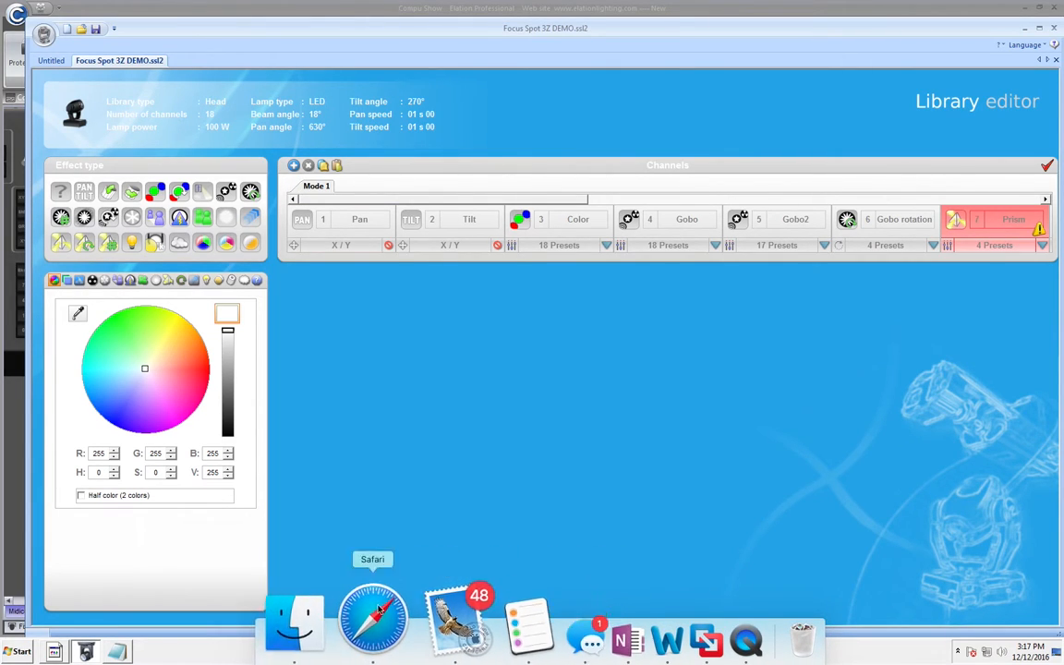
pyautogui.click(116, 652)
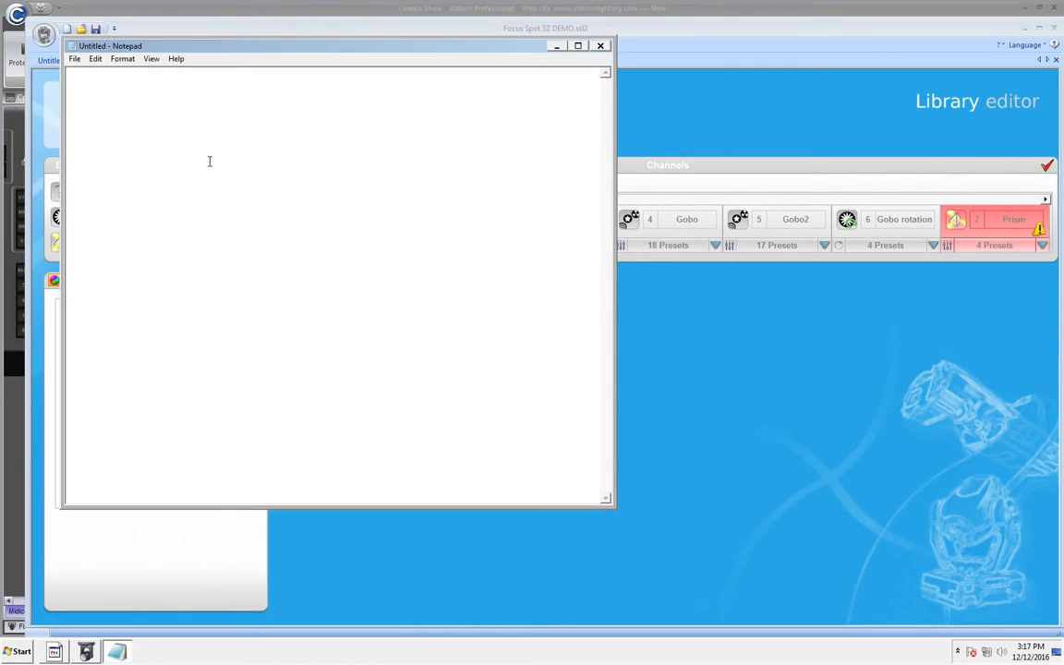
pyautogui.moveTo(191, 51); pyautogui.dragTo(657, 101)
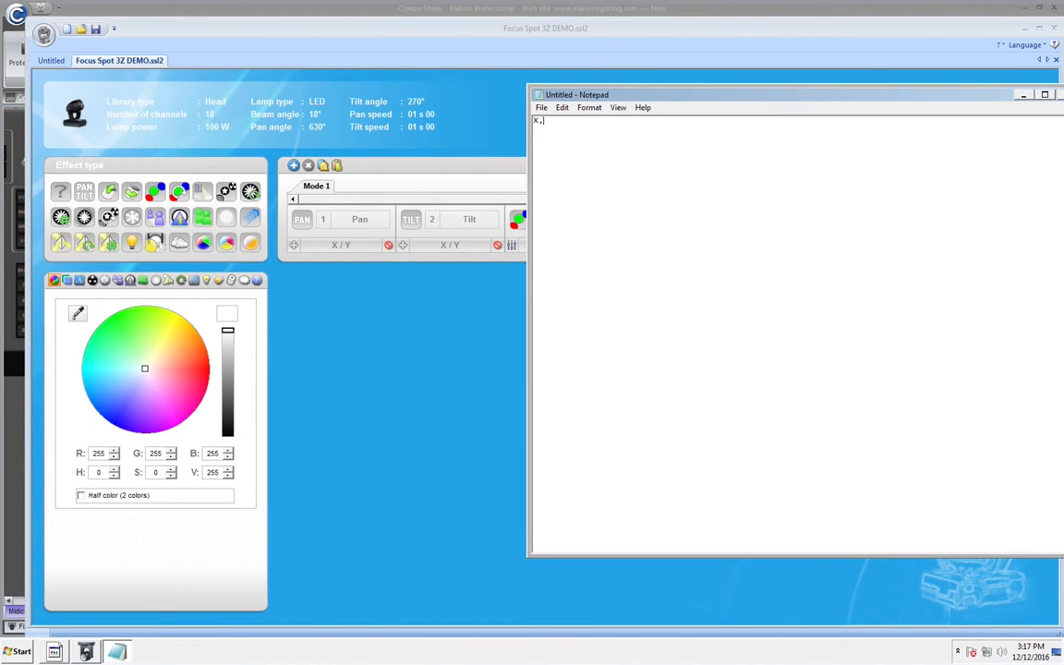
pyautogui.press('BackSpace')
pyautogui.write('1')
pyautogui.write(',2 - Pa')
pyautogui.moveTo(707, 94); pyautogui.dragTo(464, 281)
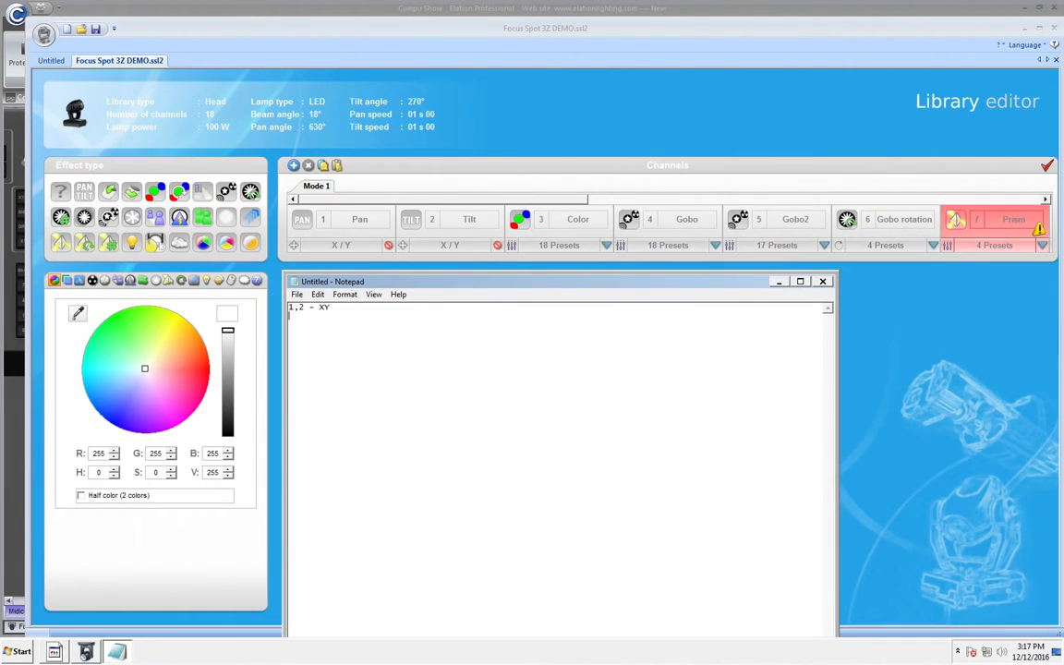
# - Add the lines "3 - Color", "4,5 - GOBOs" and "6 - GOBO Rotation" to the channel notes
pyautogui.write('3 - Color 4,5 - G')
pyautogui.write('OBOS')
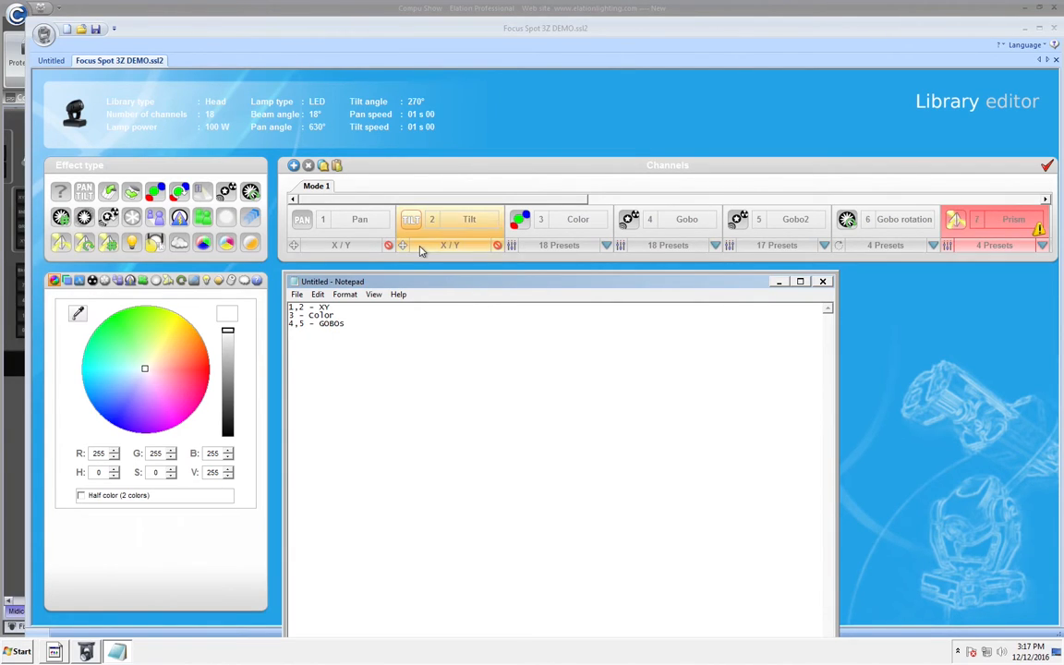
pyautogui.write('6')
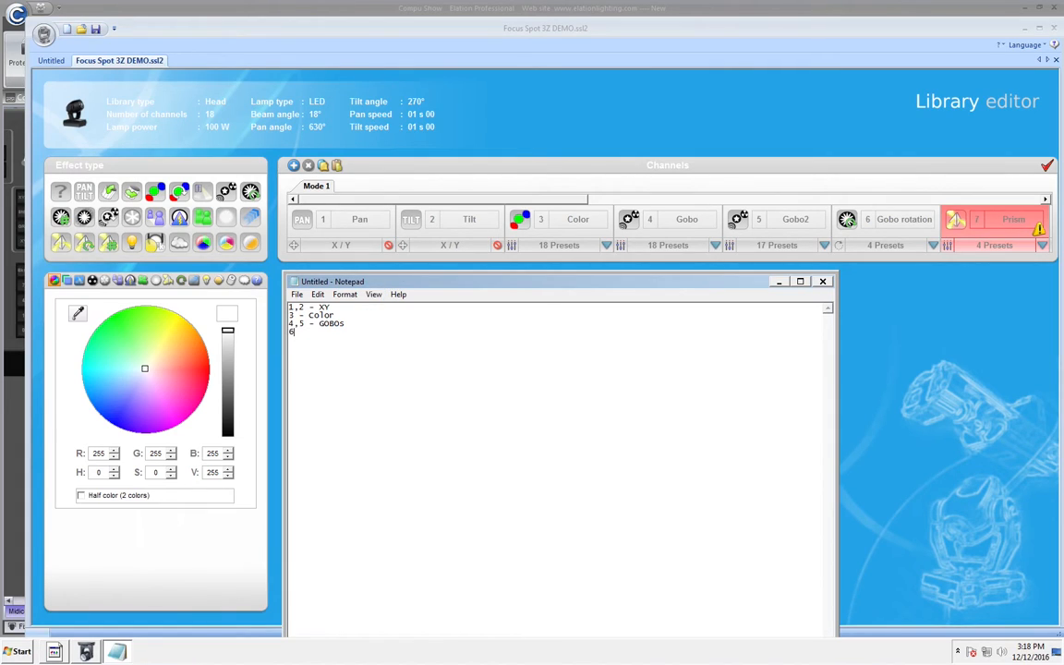
pyautogui.write(' - GOBO Rotation')
pyautogui.moveTo(450, 199); pyautogui.dragTo(593, 210)
pyautogui.press('super+Tab')
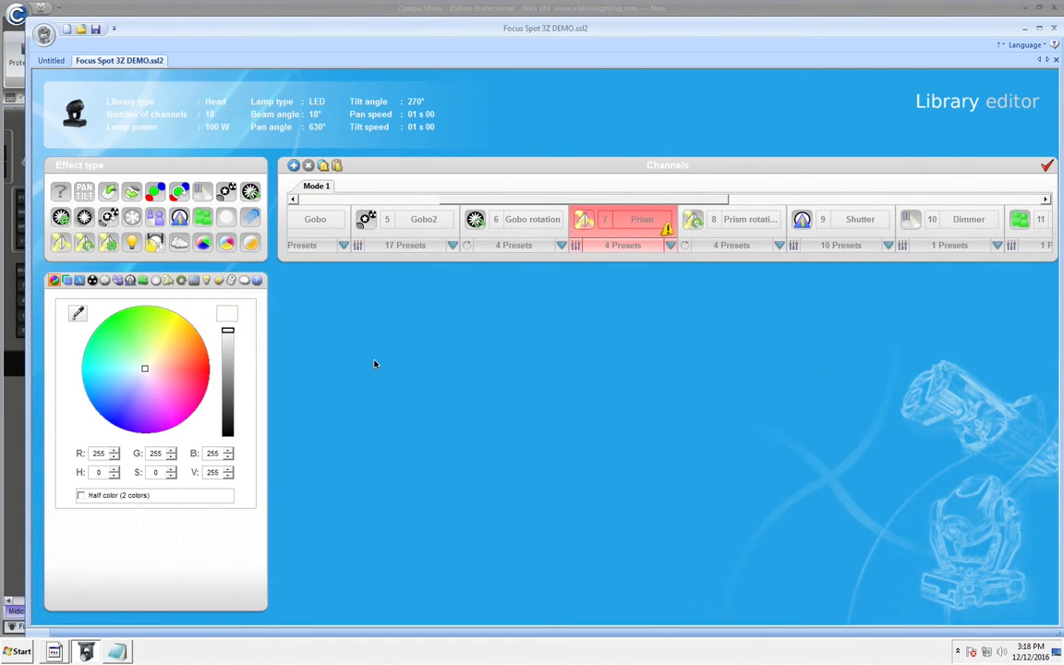
pyautogui.press('super+Tab')
pyautogui.press('super+Tab')
pyautogui.press('super+Tab')
pyautogui.press('super+Tab')
pyautogui.press('super+Tab')
pyautogui.press('super+Tab')
pyautogui.press('super+Tab')
pyautogui.press('super+Tab')
pyautogui.press('super+Tab')
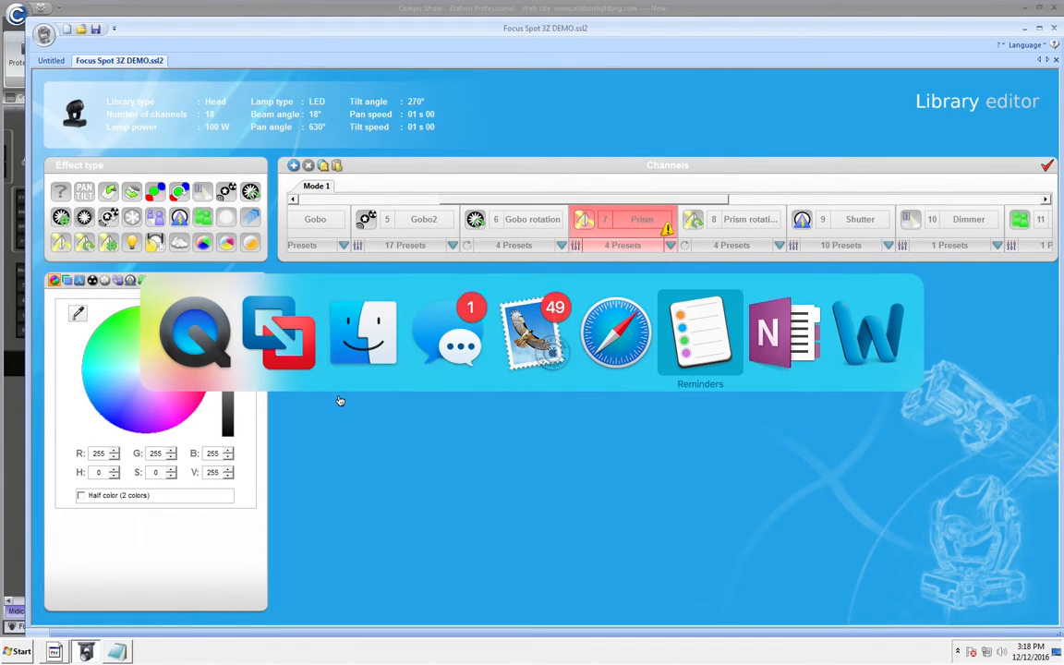
# - Return to Notepad and add the lines "7-8 Prism," and "8-18 Else" to the notes, checking them against the channel list
pyautogui.click(118, 652)
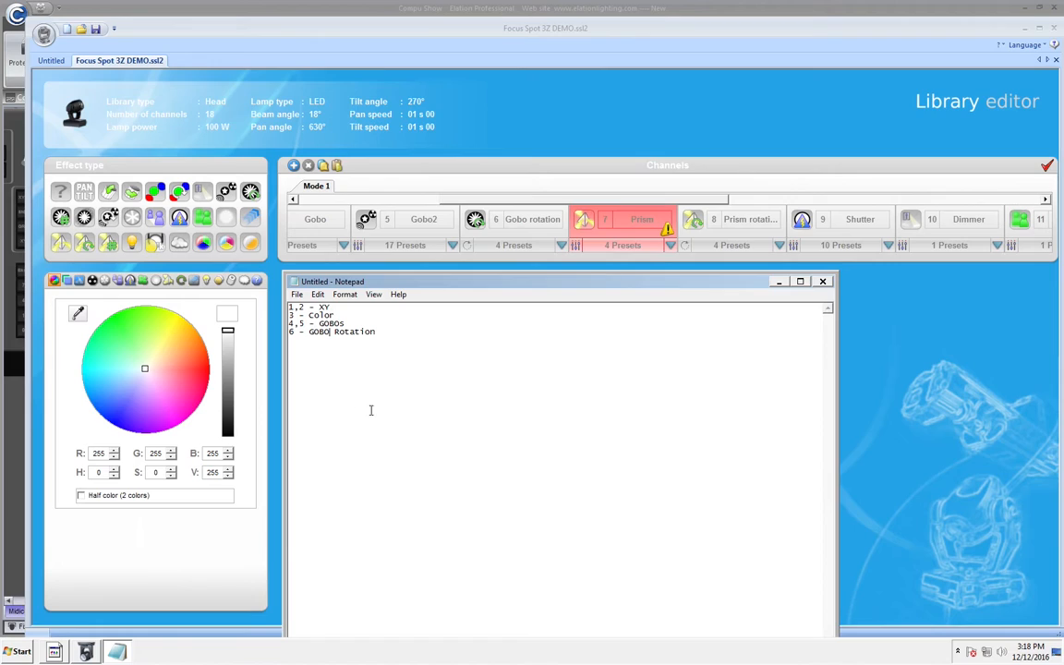
pyautogui.write('7-8 Prism,')
pyautogui.moveTo(606, 199); pyautogui.dragTo(643, 202)
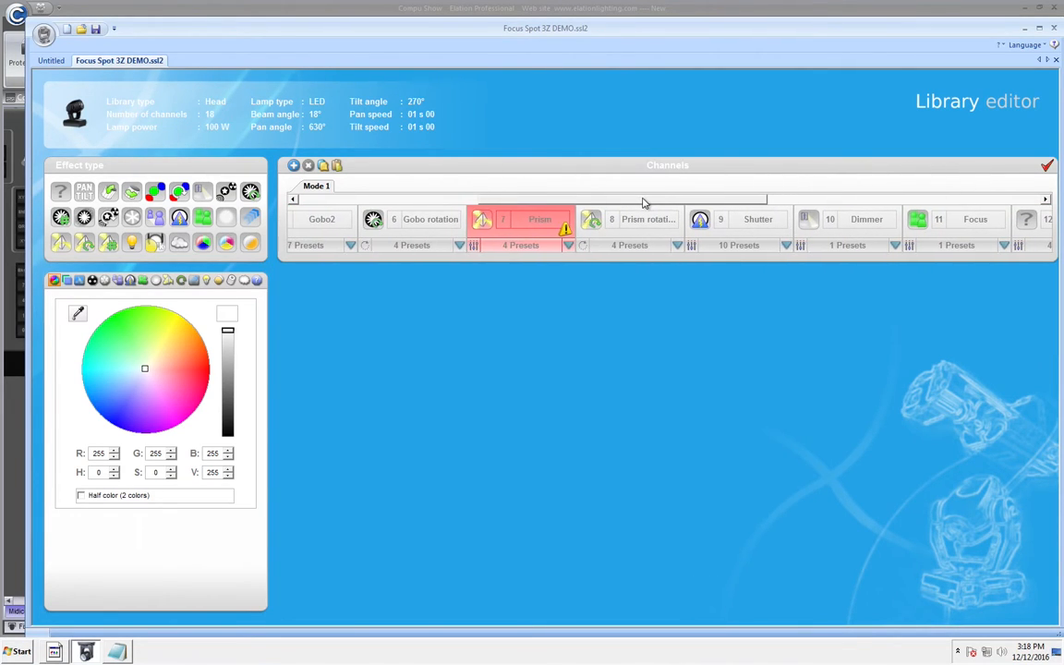
pyautogui.moveTo(242, 368)
pyautogui.click(117, 652)
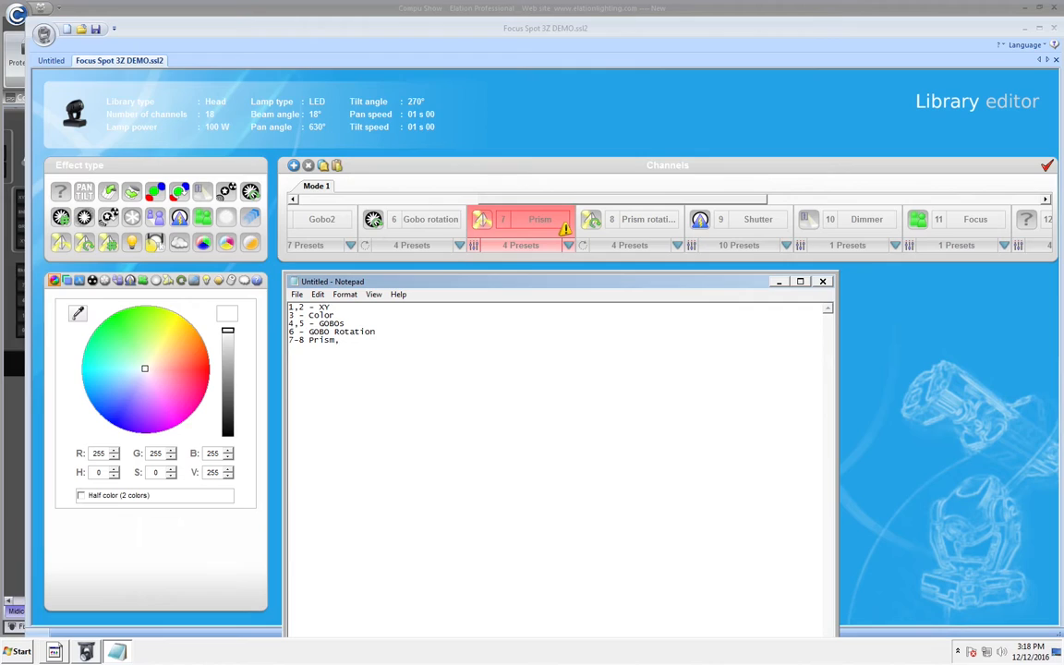
pyautogui.write('19')
pyautogui.moveTo(462, 198)
pyautogui.mouseDown()
pyautogui.moveTo(636, 204)
pyautogui.moveTo(832, 186)
pyautogui.moveTo(452, 188)
pyautogui.mouseUp()
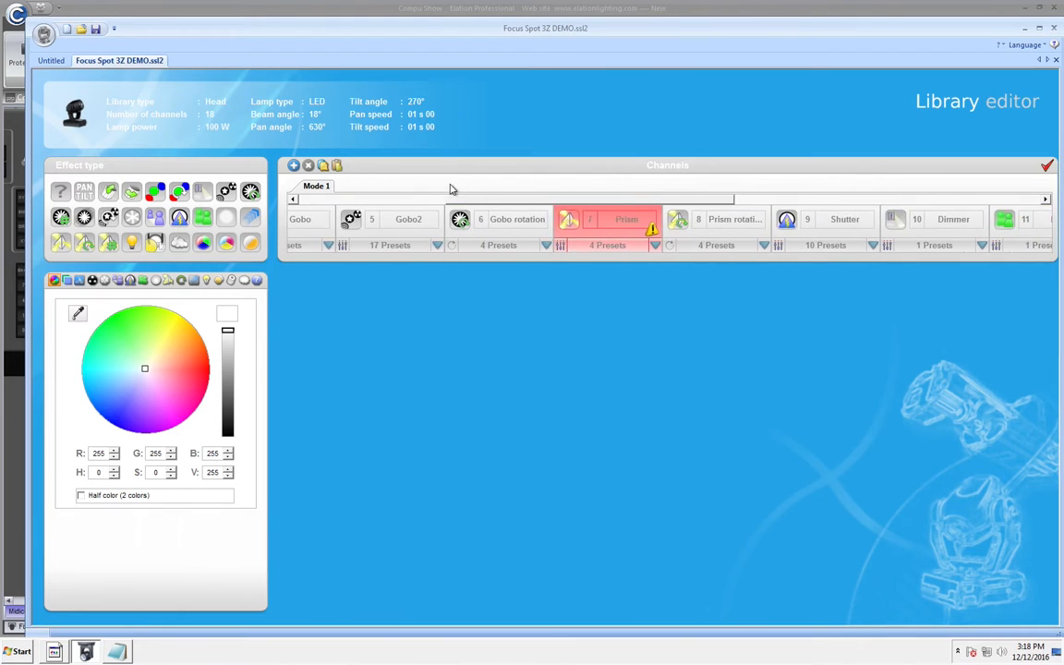
pyautogui.click(121, 652)
pyautogui.click(357, 387)
pyautogui.write('Else')
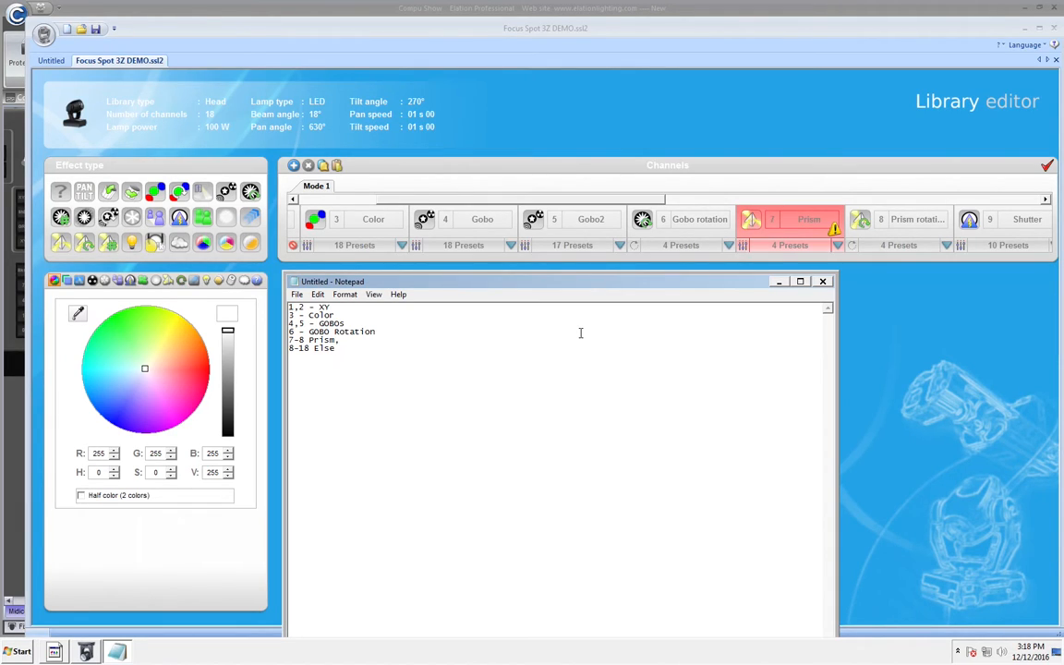
# - Duplicate the 18-channel mode in the Library editor and delete the copy's Color, Gobo, Gobo2 and Gobo rotation channels
pyautogui.click(362, 185)
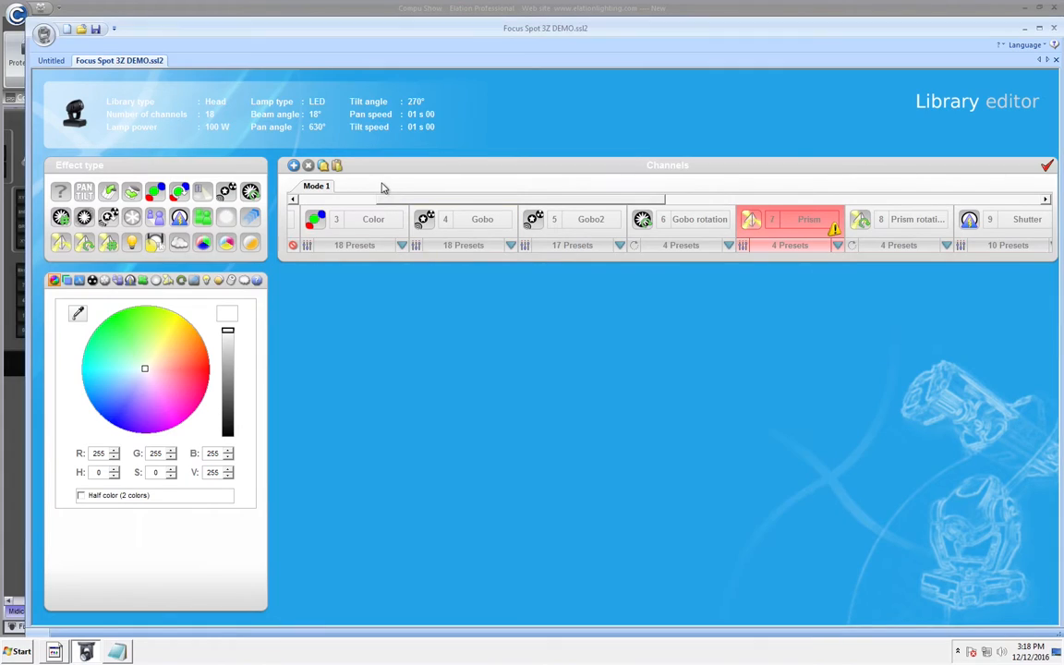
pyautogui.click(337, 166)
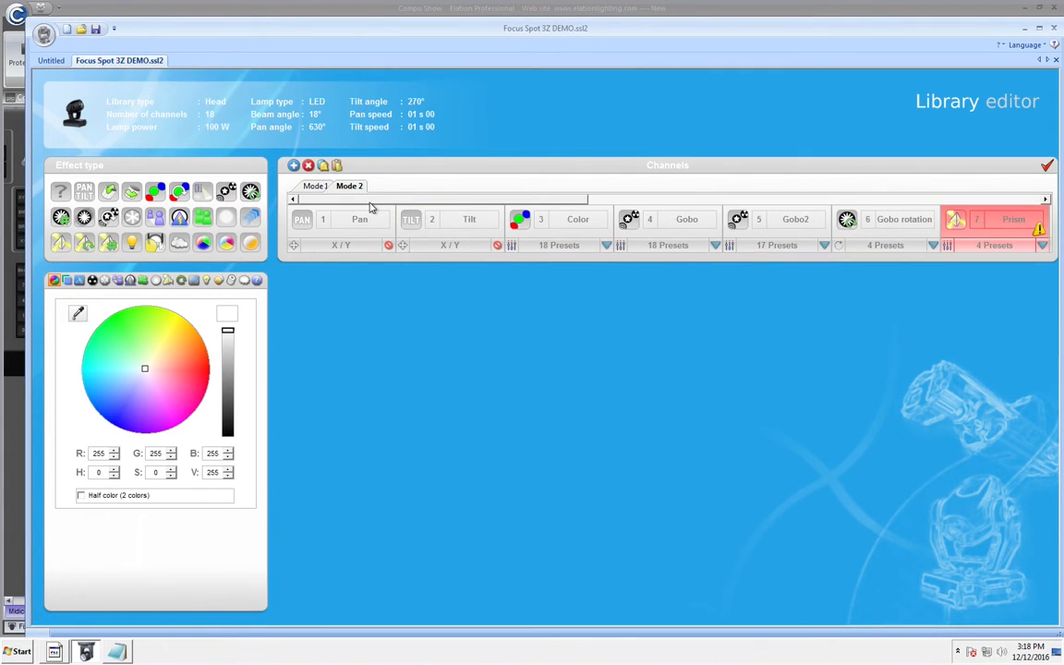
pyautogui.click(540, 218)
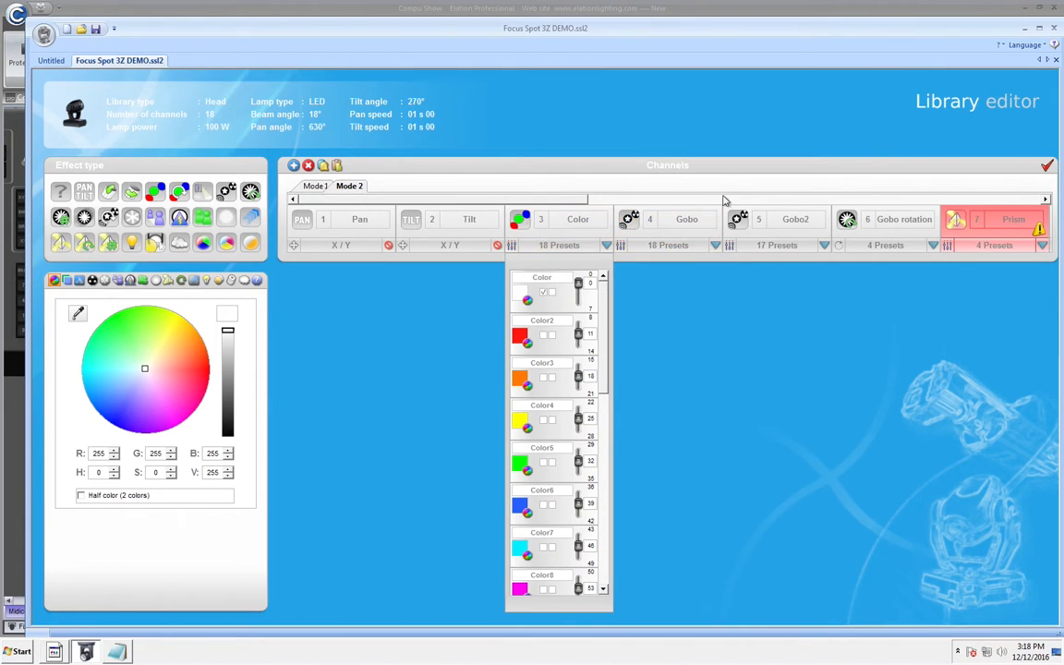
pyautogui.rightClick(594, 228)
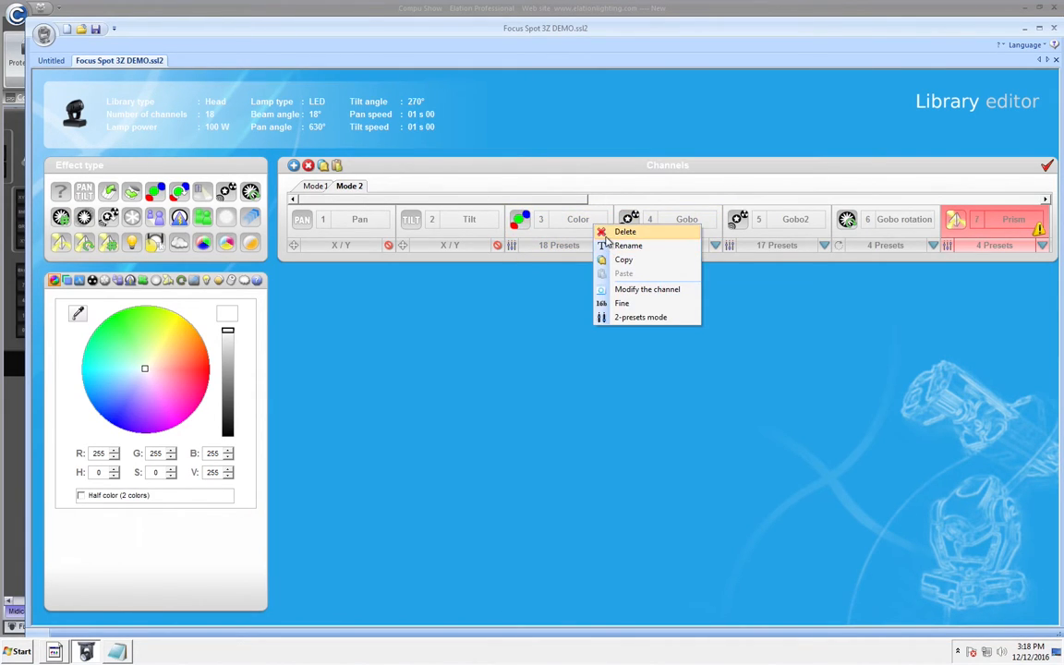
pyautogui.click(611, 230)
pyautogui.rightClick(592, 231)
pyautogui.click(619, 233)
pyautogui.rightClick(539, 228)
pyautogui.click(559, 235)
pyautogui.rightClick(585, 241)
pyautogui.click(588, 242)
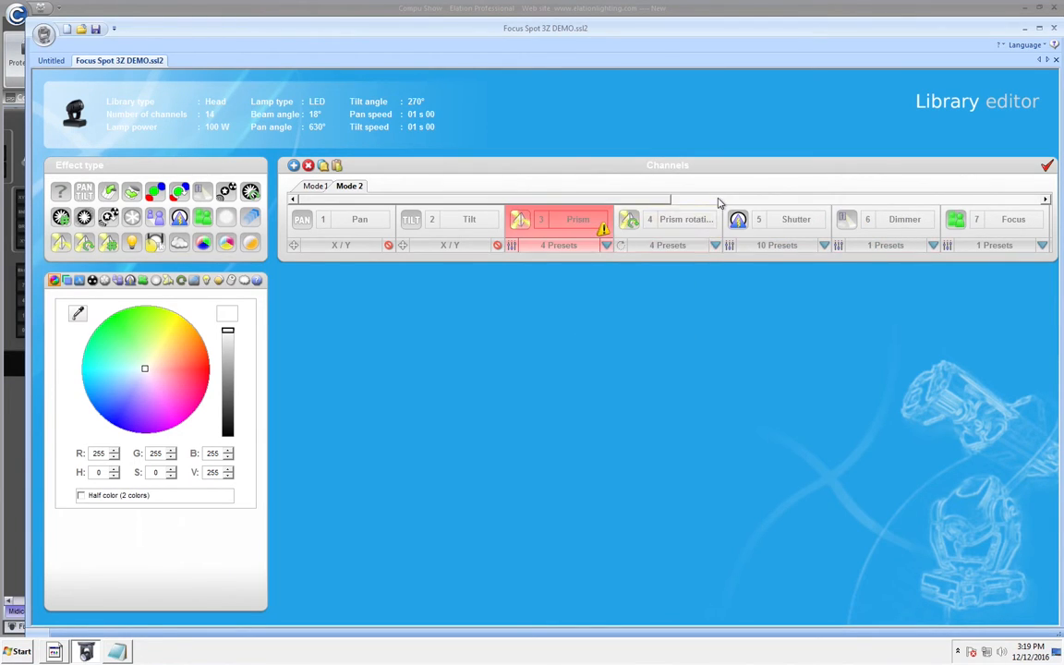
# - Delete the remaining channels from Prism onward in Mode 2, keeping only Pan and Tilt
pyautogui.rightClick(663, 223)
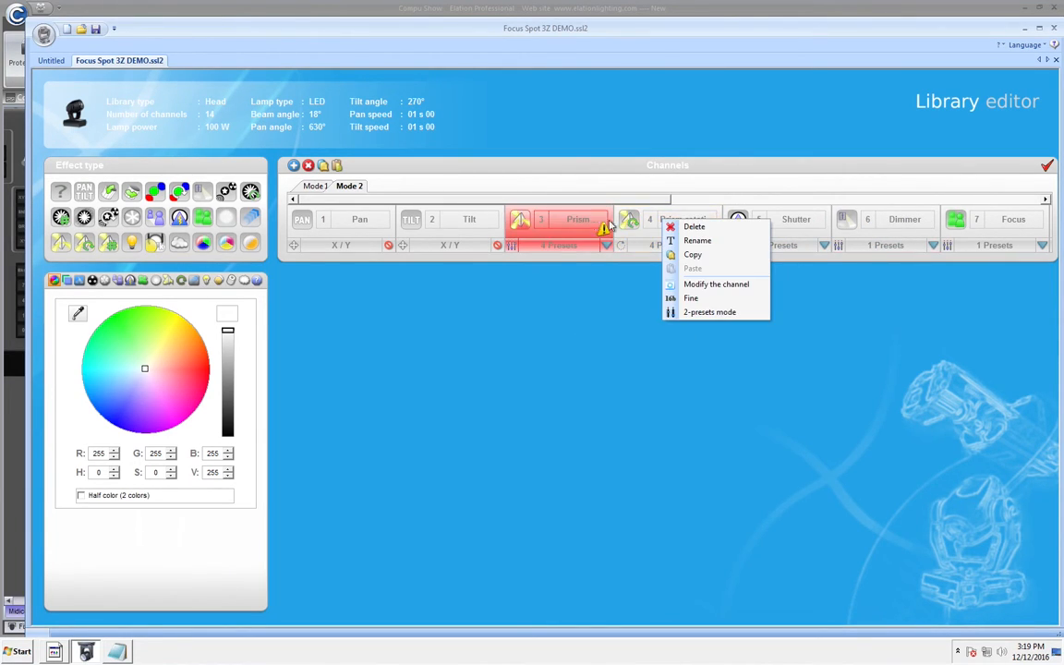
pyautogui.click(667, 226)
pyautogui.rightClick(584, 223)
pyautogui.click(596, 229)
pyautogui.rightClick(594, 227)
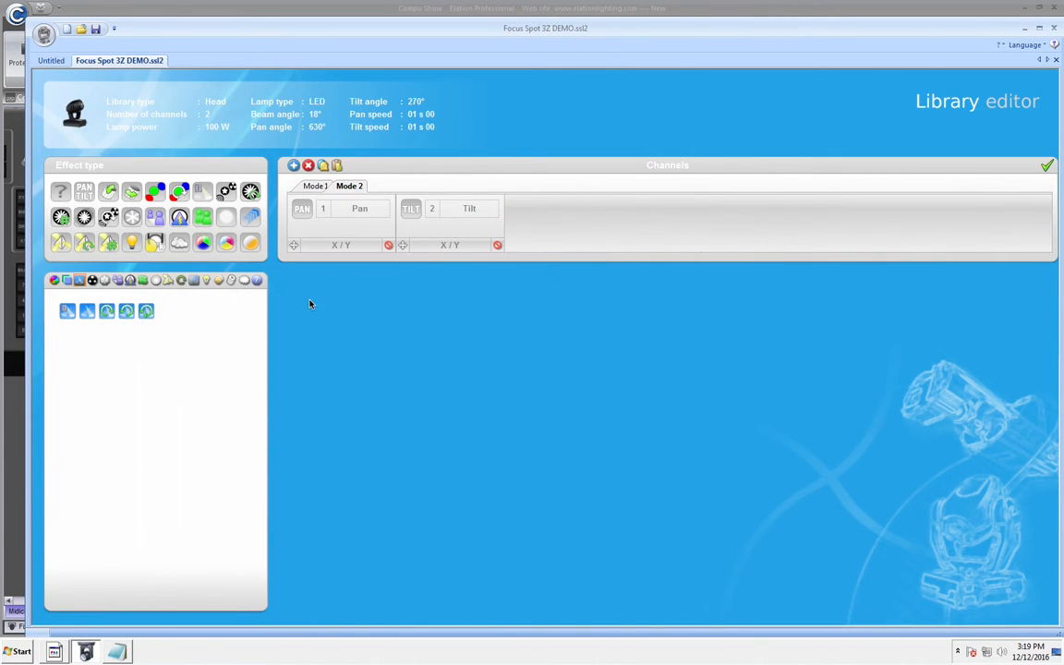
# - Dock the Notepad notes beside the editor and mark the XY line with "(2)" in place of its channel numbers
pyautogui.click(115, 652)
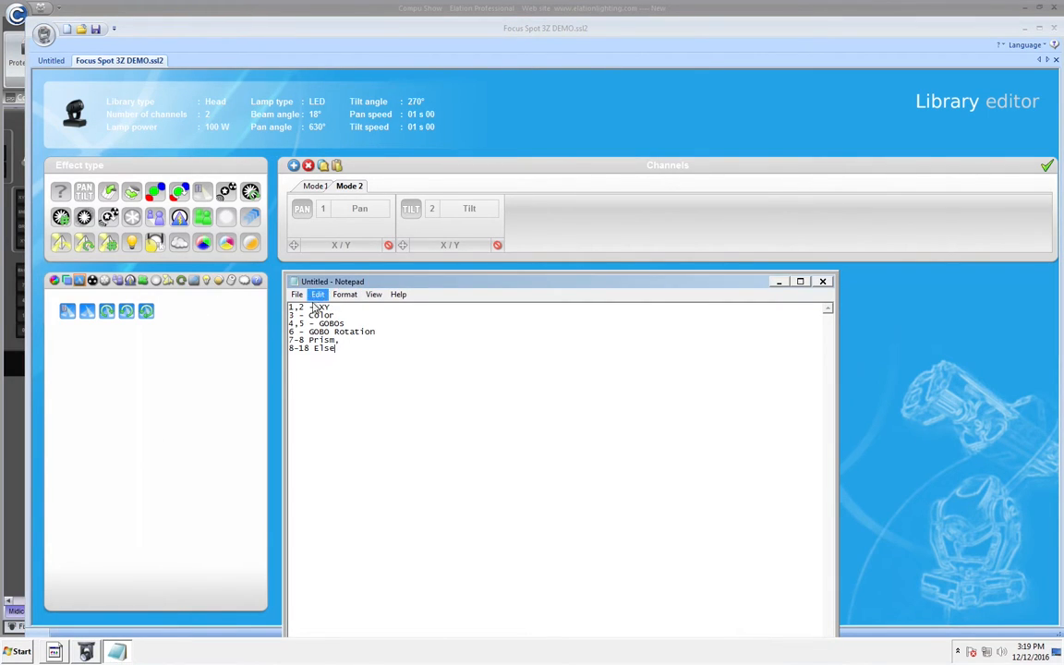
pyautogui.press('super+Left')
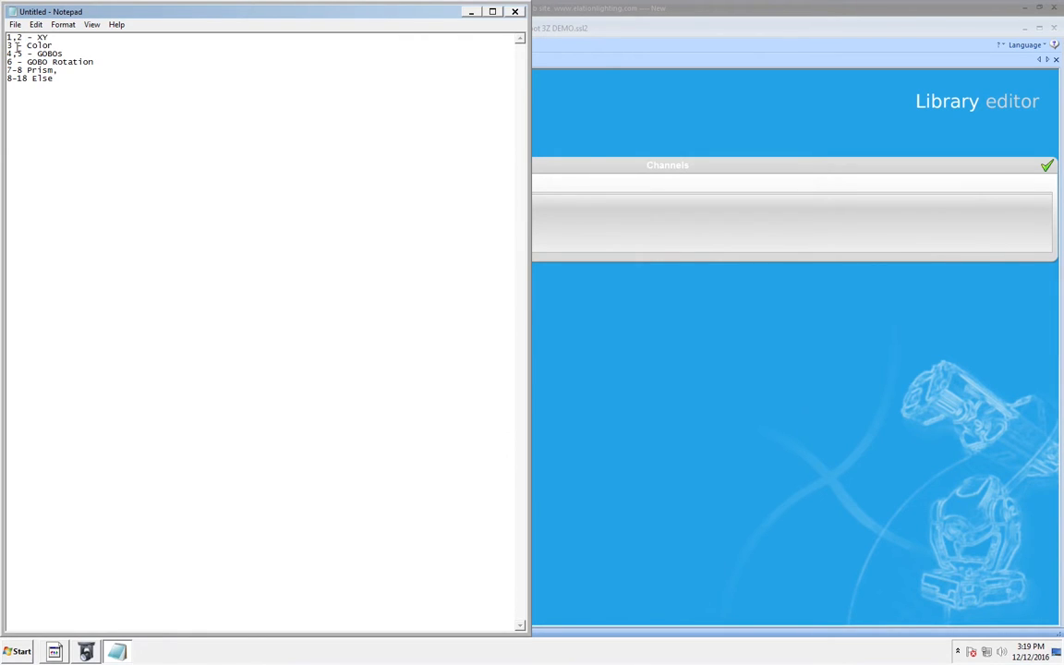
pyautogui.write('(2)')
# - Return to the Library editor and add another copy of the 18-channel mode
pyautogui.click(698, 412)
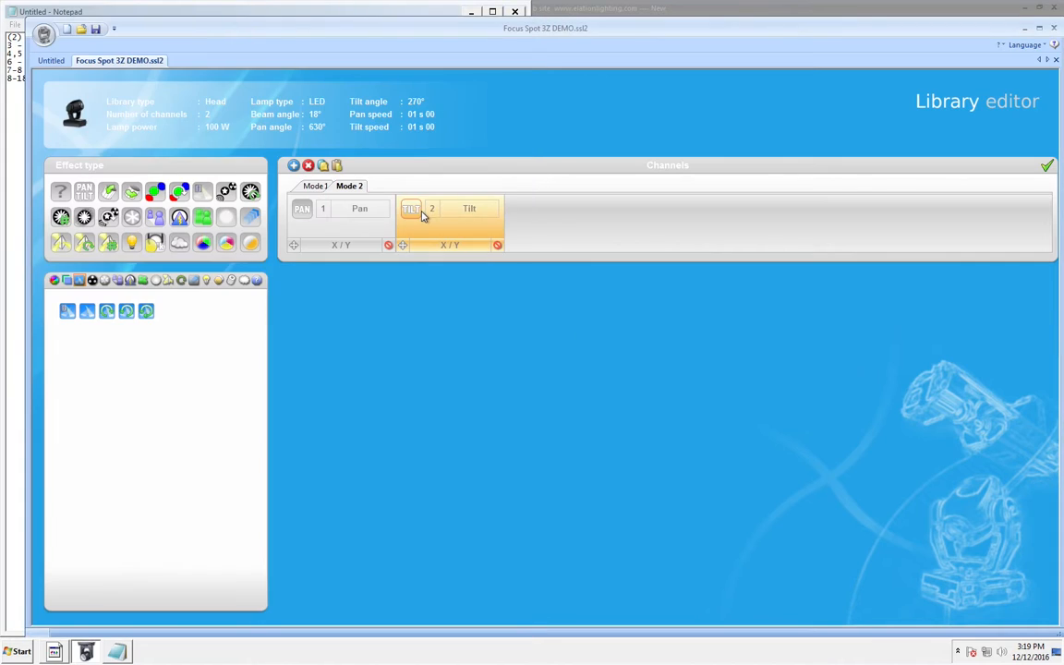
pyautogui.click(322, 165)
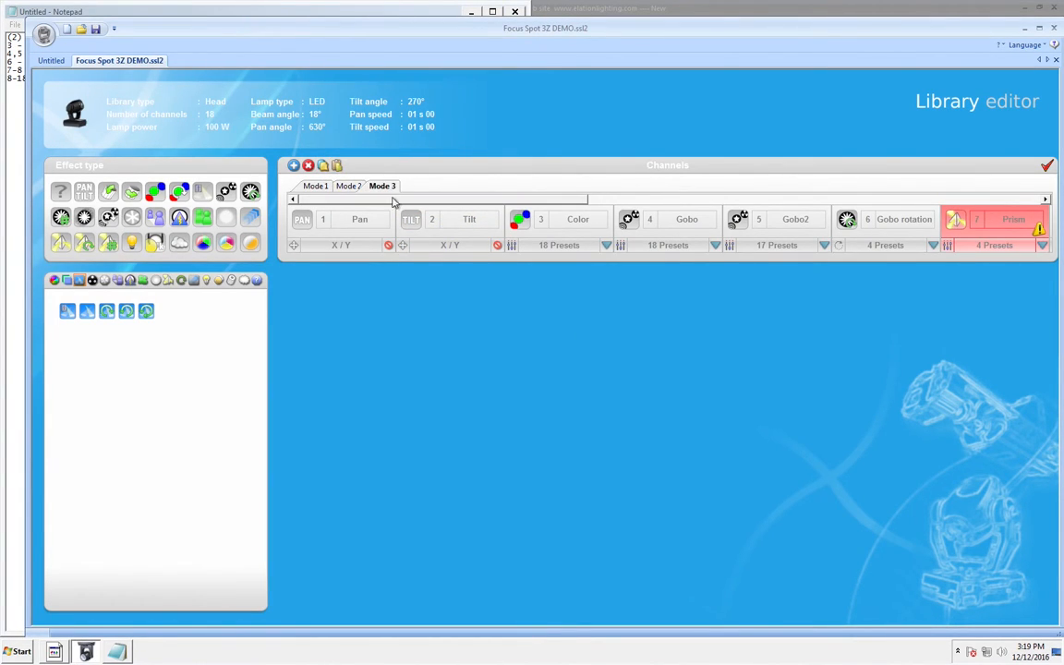
# - Delete the Pan and Tilt channels from Mode 3
pyautogui.rightClick(365, 226)
pyautogui.click(379, 230)
pyautogui.rightClick(345, 231)
pyautogui.click(369, 235)
pyautogui.rightClick(417, 220)
pyautogui.click(438, 231)
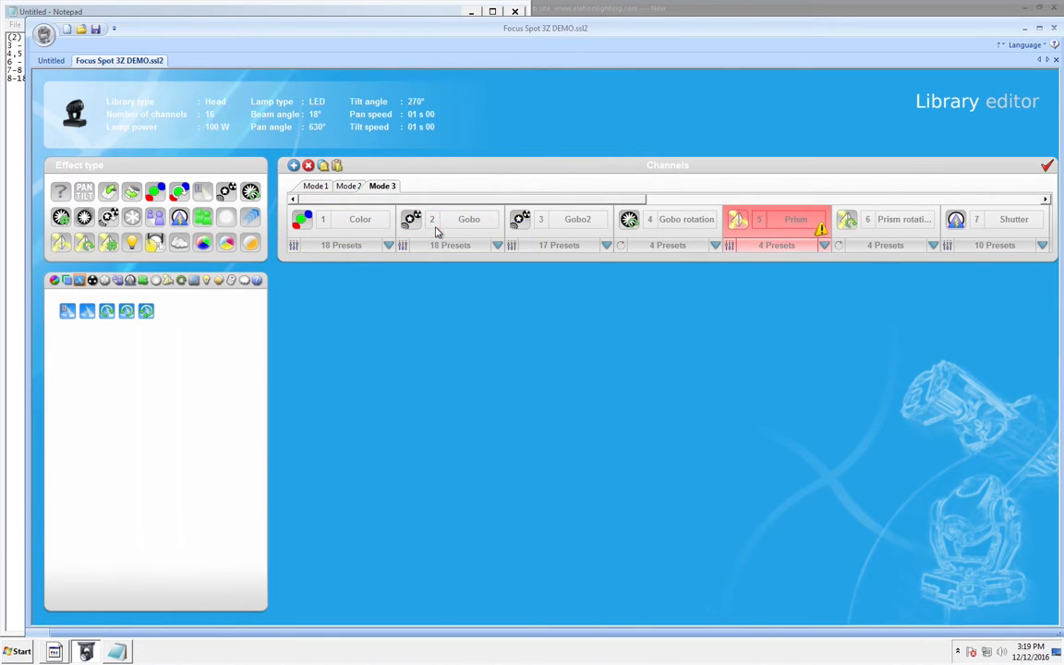
# - Delete every channel after Color in Mode 3, from Gobo through Func
pyautogui.rightClick(438, 230)
pyautogui.click(450, 234)
pyautogui.rightClick(443, 229)
pyautogui.click(449, 235)
pyautogui.rightClick(432, 225)
pyautogui.click(443, 230)
pyautogui.rightClick(469, 226)
pyautogui.click(482, 237)
pyautogui.rightClick(478, 229)
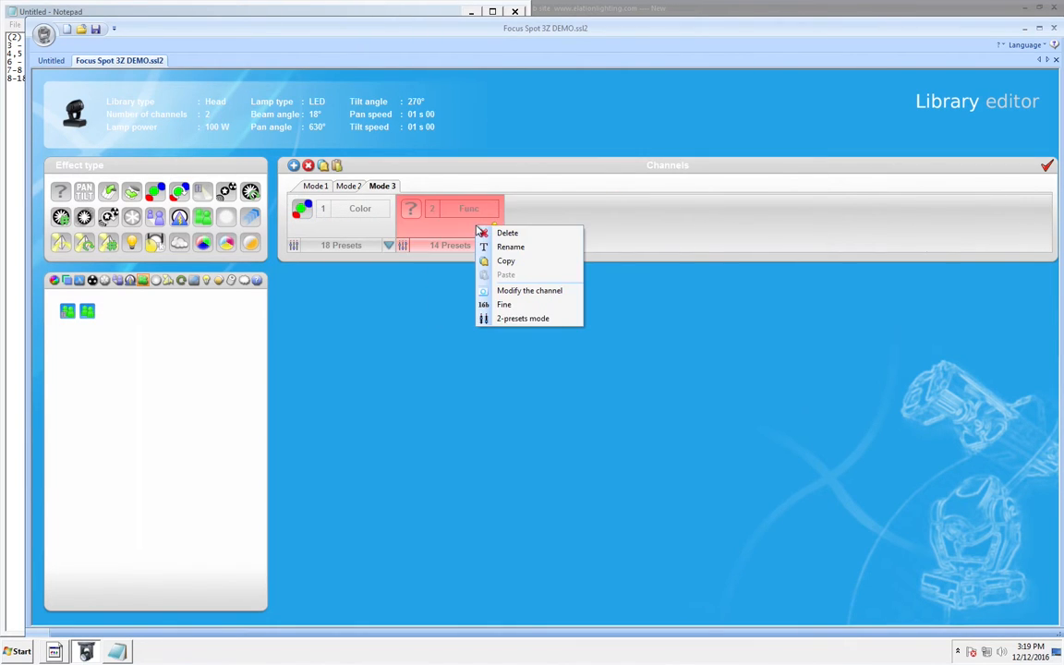
pyautogui.click(482, 233)
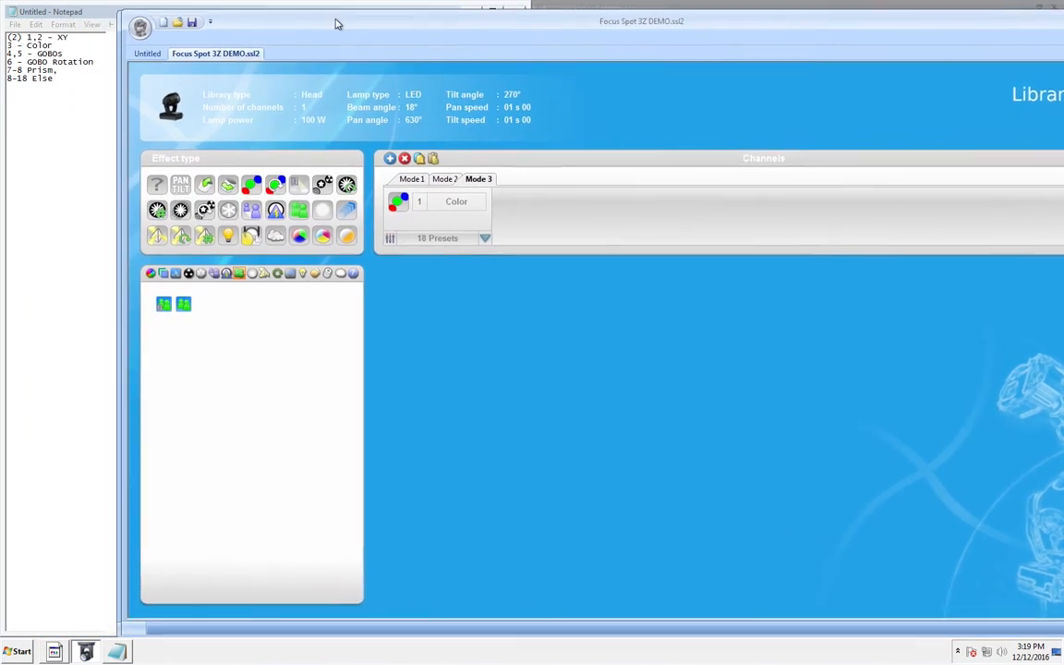
# - Move the editor aside to uncover the notes, add another 18-channel copy as Mode 4, and delete its Pan, Tilt and Color channels
pyautogui.moveTo(336, 19); pyautogui.dragTo(338, 19)
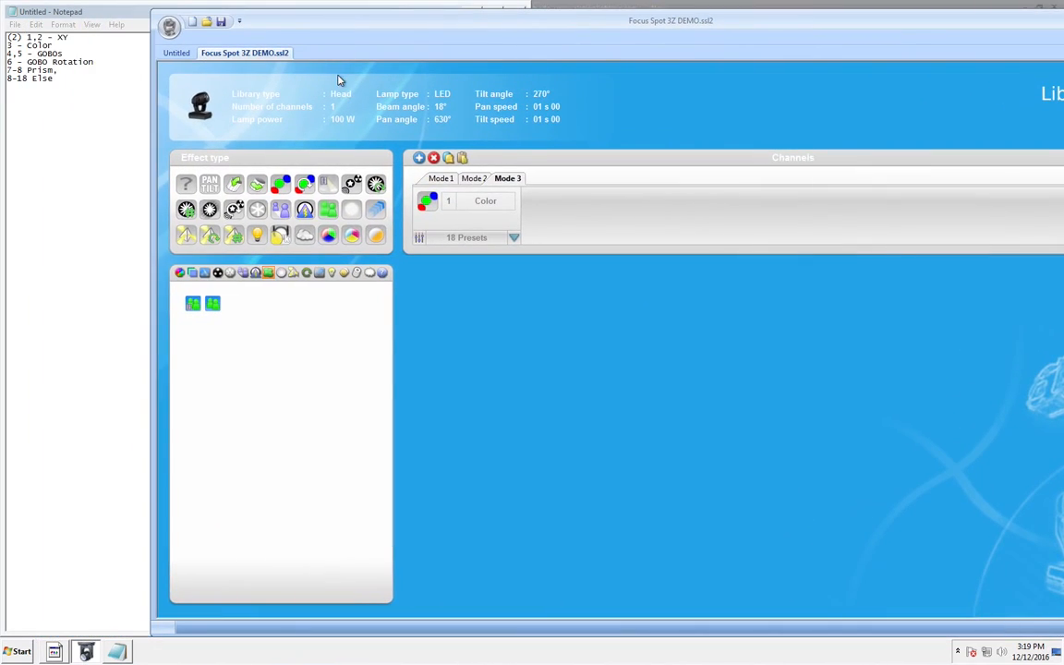
pyautogui.click(463, 158)
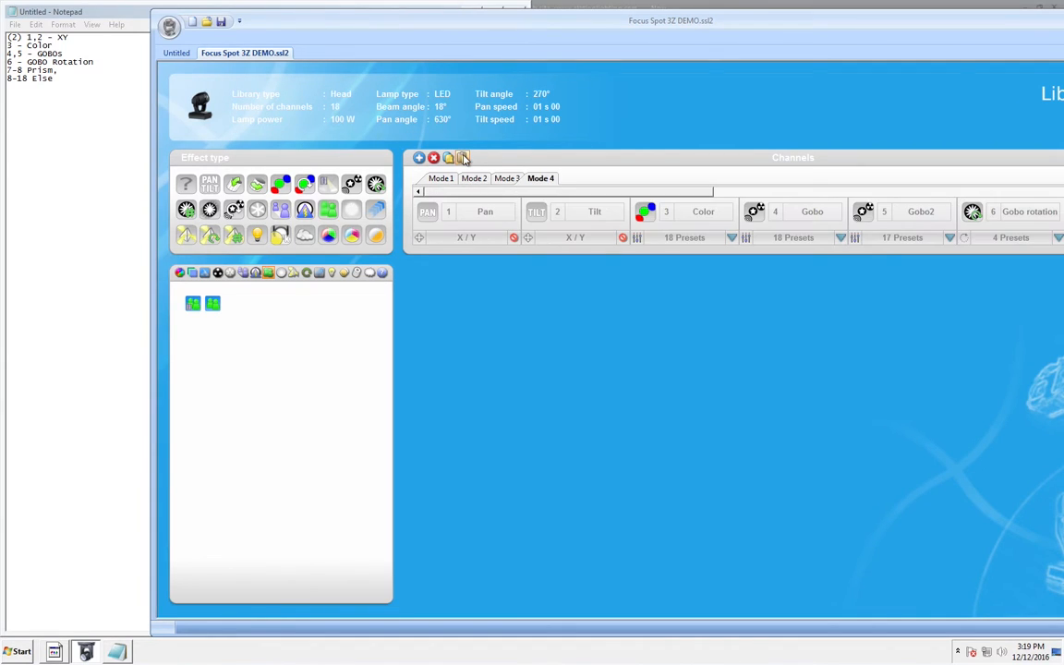
pyautogui.rightClick(491, 229)
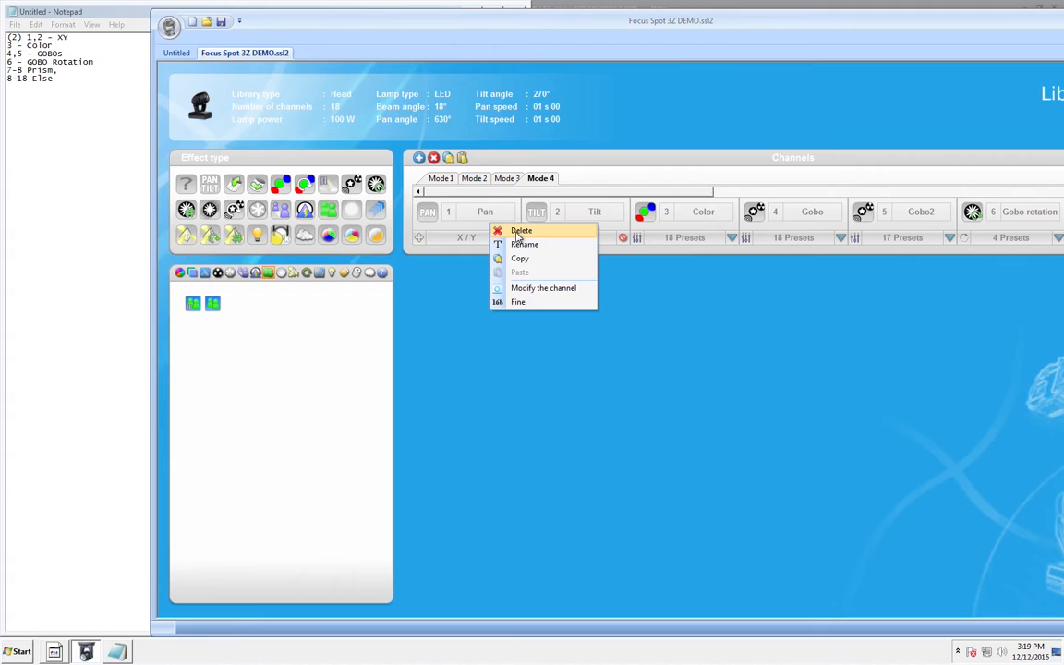
pyautogui.click(498, 232)
pyautogui.rightClick(485, 228)
pyautogui.click(494, 232)
pyautogui.rightClick(479, 228)
pyautogui.click(486, 230)
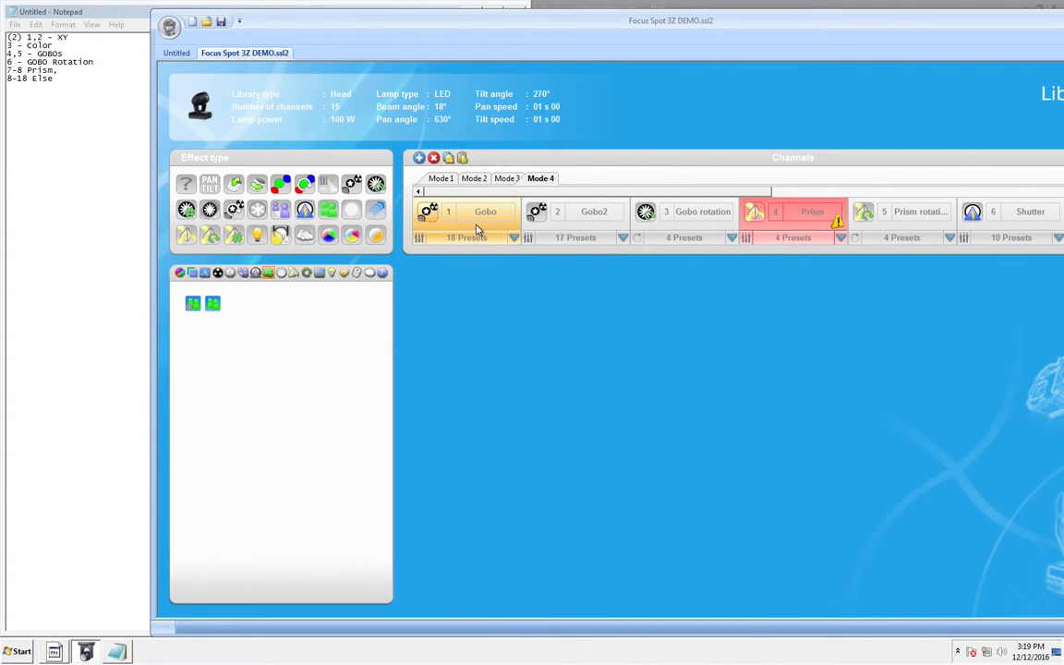
# - Delete the channels from Gobo rotation onward in Mode 4, keeping only Gobo and Gobo2
pyautogui.rightClick(706, 212)
pyautogui.click(709, 210)
pyautogui.rightClick(697, 212)
pyautogui.click(704, 219)
pyautogui.rightClick(701, 217)
pyautogui.click(709, 224)
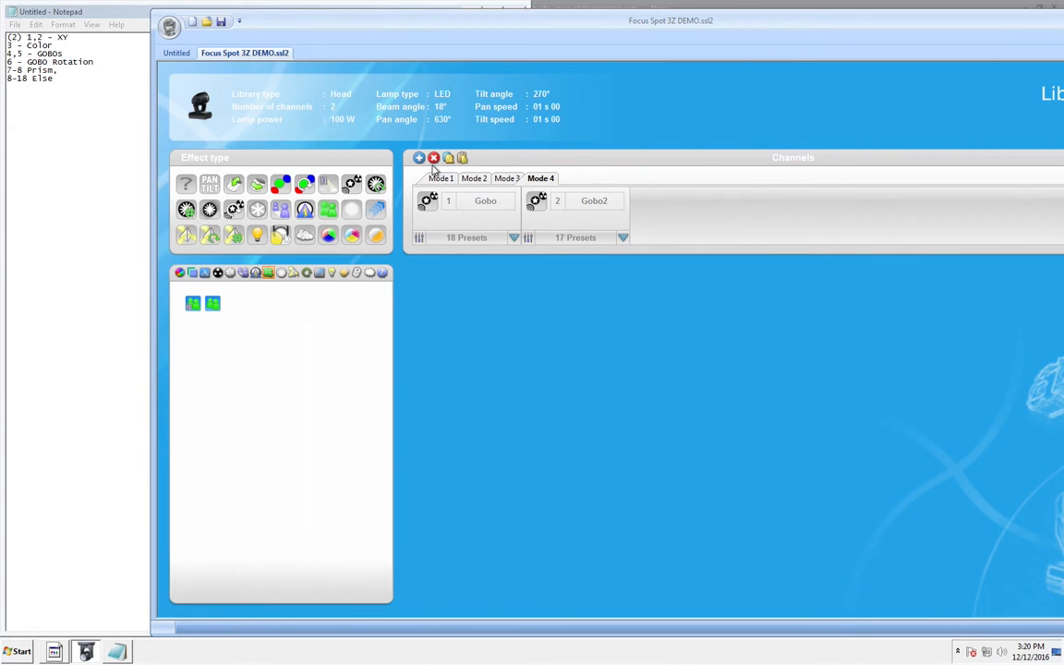
# - Add another 18-channel copy as Mode 5 and delete its Pan, Tilt, Color, Gobo and Gobo2 channels
pyautogui.click(462, 158)
pyautogui.rightClick(461, 220)
pyautogui.click(467, 224)
pyautogui.rightClick(469, 226)
pyautogui.click(494, 227)
pyautogui.rightClick(468, 222)
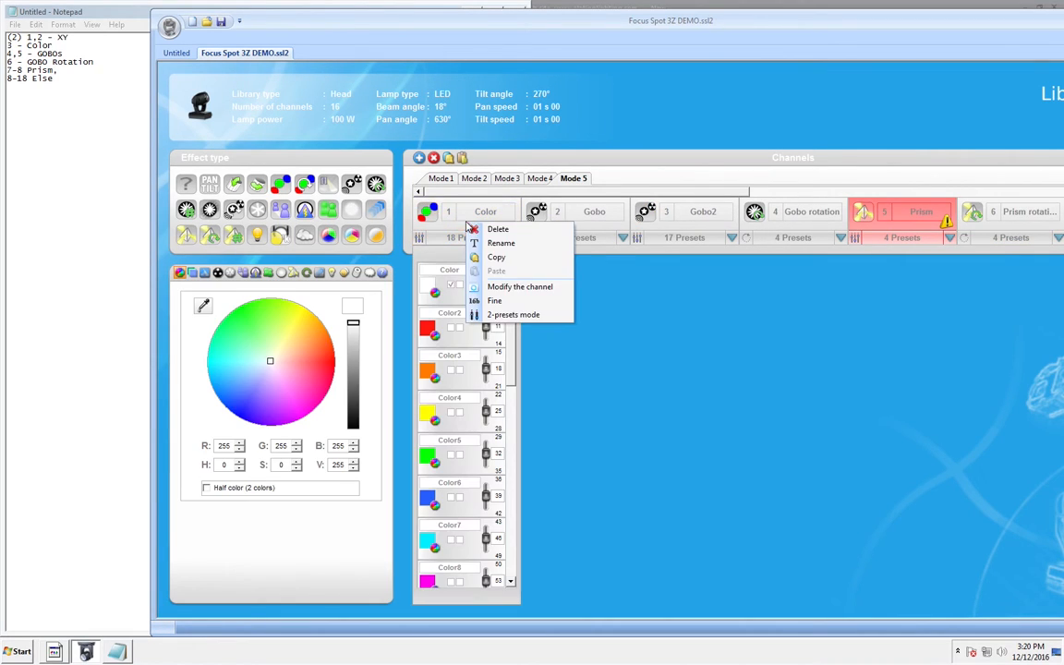
pyautogui.click(489, 228)
pyautogui.rightClick(479, 227)
pyautogui.click(498, 234)
pyautogui.rightClick(467, 214)
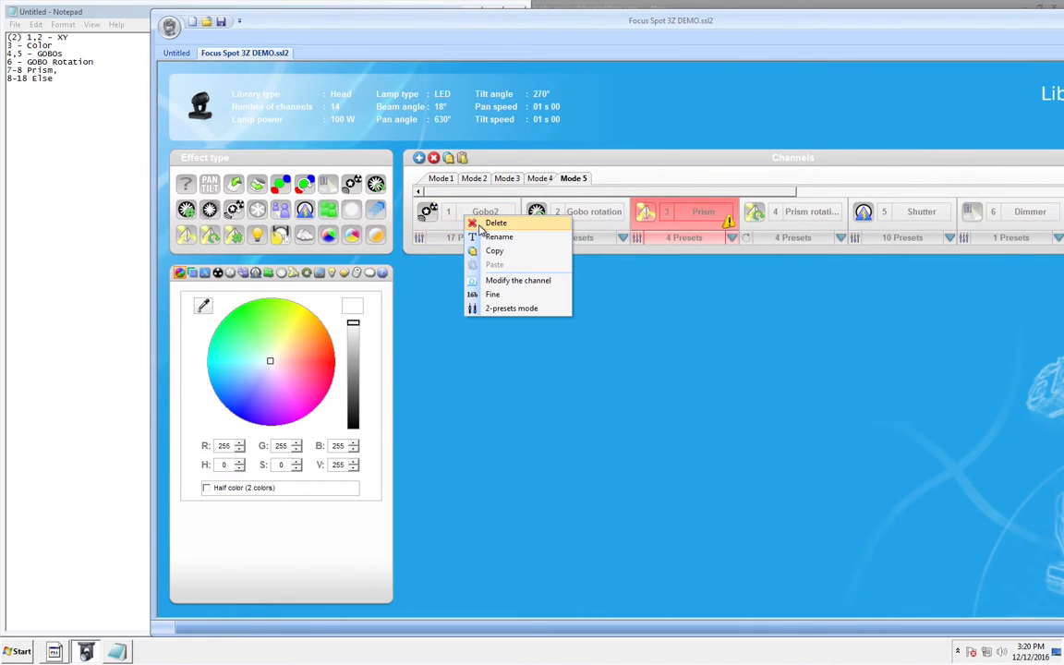
pyautogui.click(482, 220)
# - Delete the channels from Prism onward in Mode 5, keeping only Gobo rotation
pyautogui.rightClick(560, 207)
pyautogui.click(582, 211)
pyautogui.rightClick(572, 208)
pyautogui.click(591, 215)
pyautogui.rightClick(601, 212)
pyautogui.click(628, 218)
pyautogui.rightClick(615, 220)
pyautogui.click(620, 225)
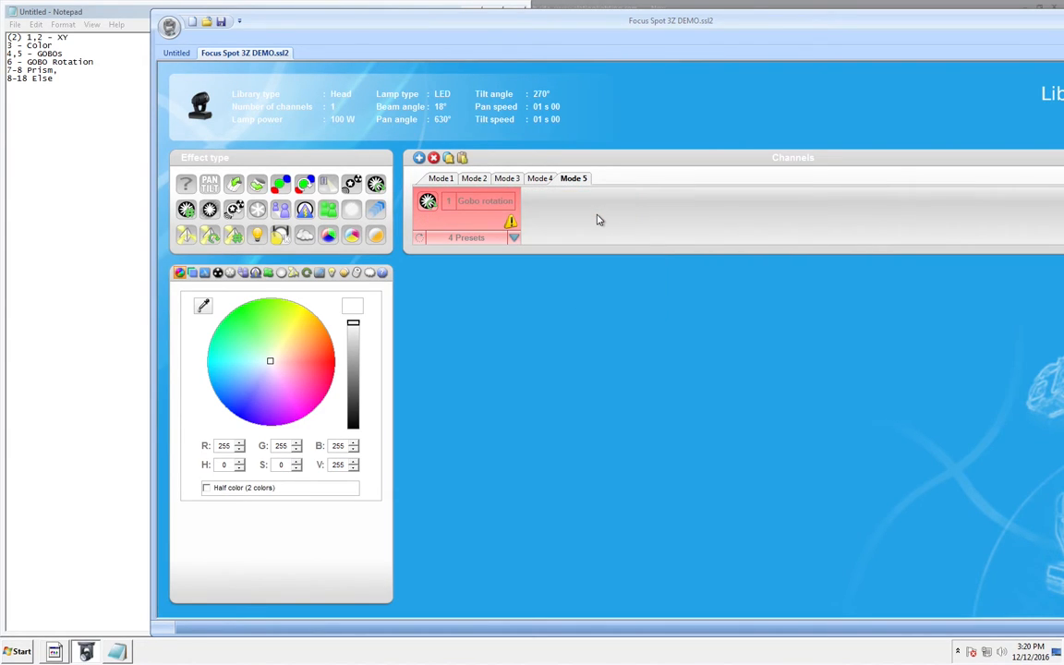
# - Add another 18-channel copy as Mode 6 and delete everything except its Prism and Prism rotation channels
pyautogui.click(461, 158)
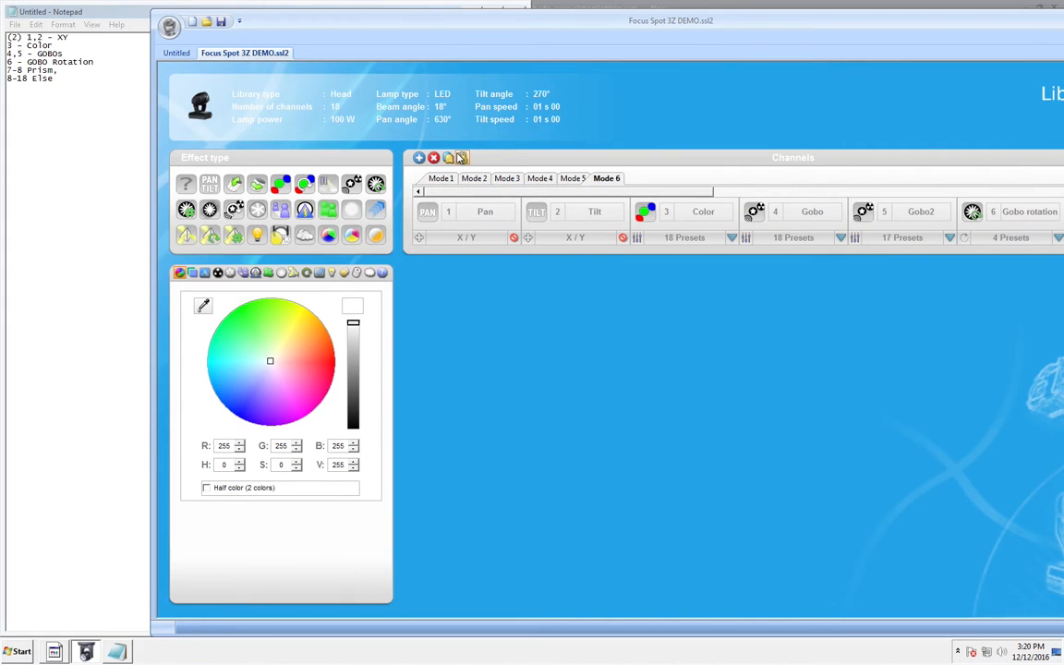
pyautogui.rightClick(499, 211)
pyautogui.click(517, 218)
pyautogui.rightClick(487, 224)
pyautogui.click(496, 228)
pyautogui.rightClick(483, 219)
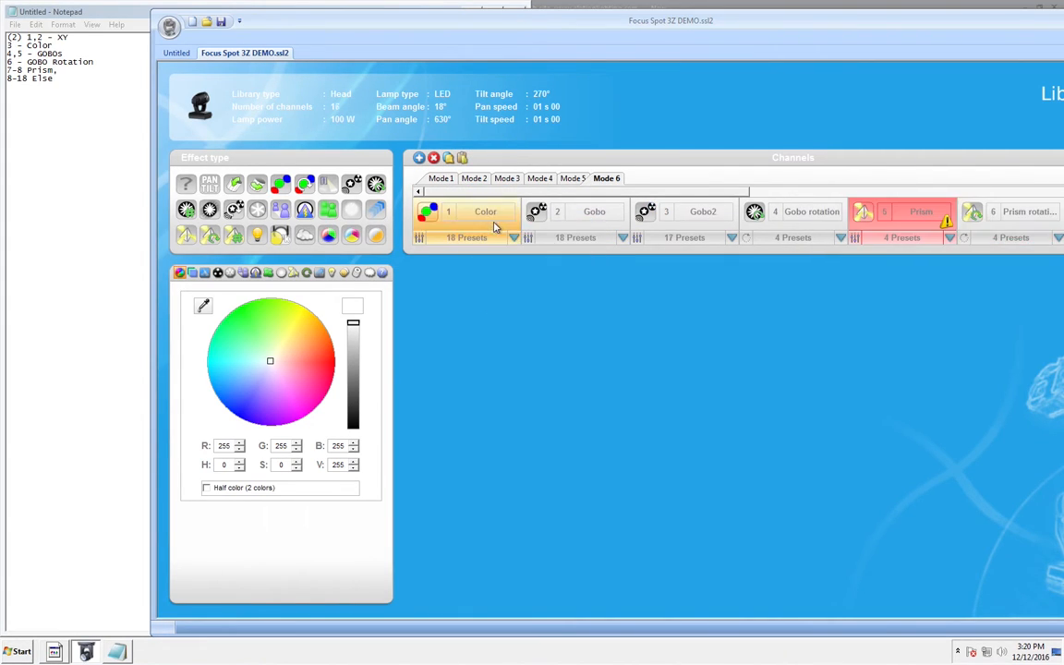
pyautogui.click(491, 227)
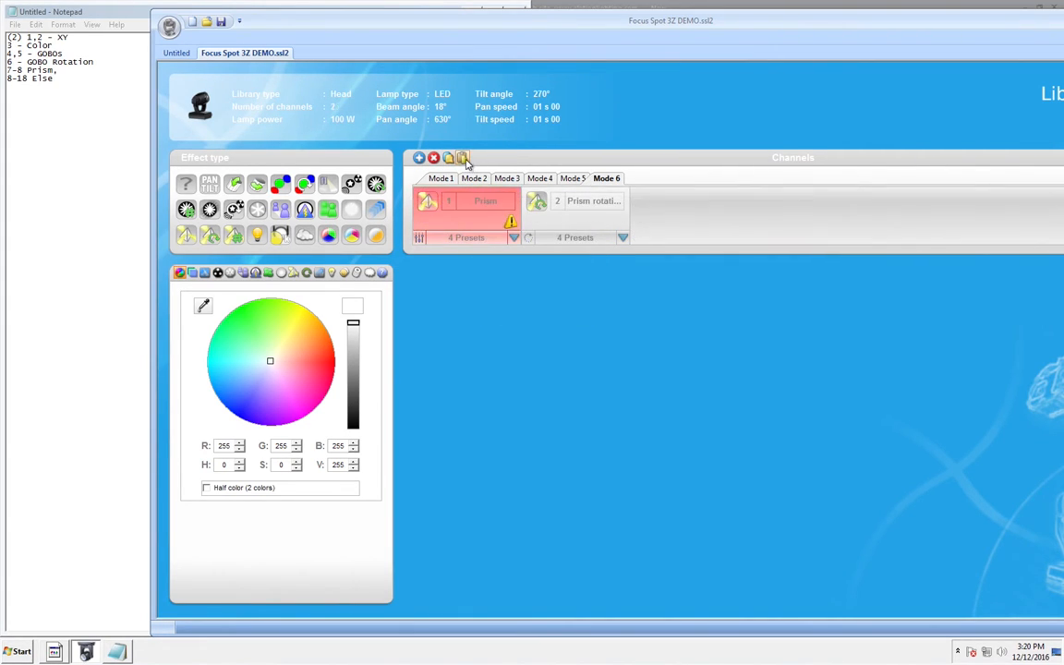
# - Add another 18-channel copy as Mode 7 and delete its first eight channels, keeping Shutter through Func
pyautogui.click(462, 158)
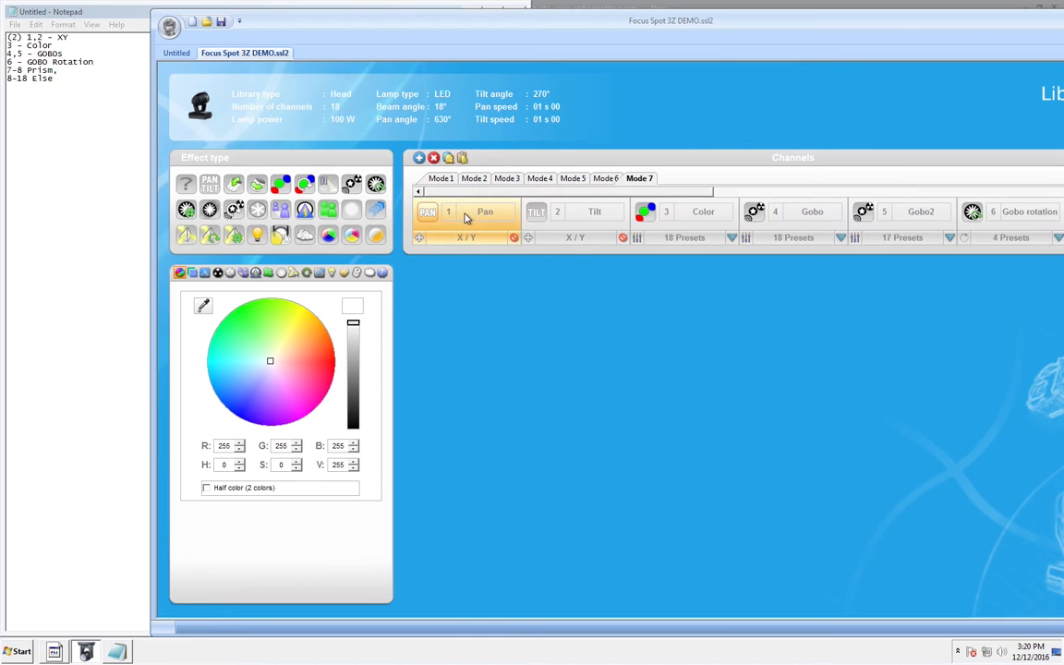
pyautogui.rightClick(483, 221)
pyautogui.click(485, 223)
pyautogui.rightClick(482, 220)
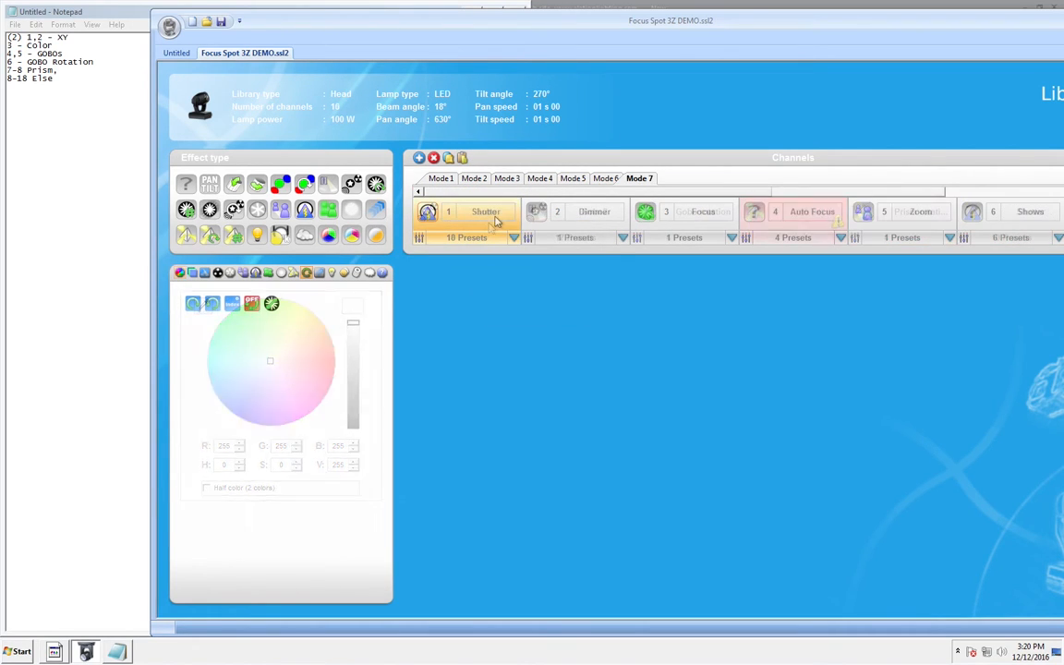
# - Review the channels of Modes 2 through 7, including the full channel list of Mode 7
pyautogui.click(466, 179)
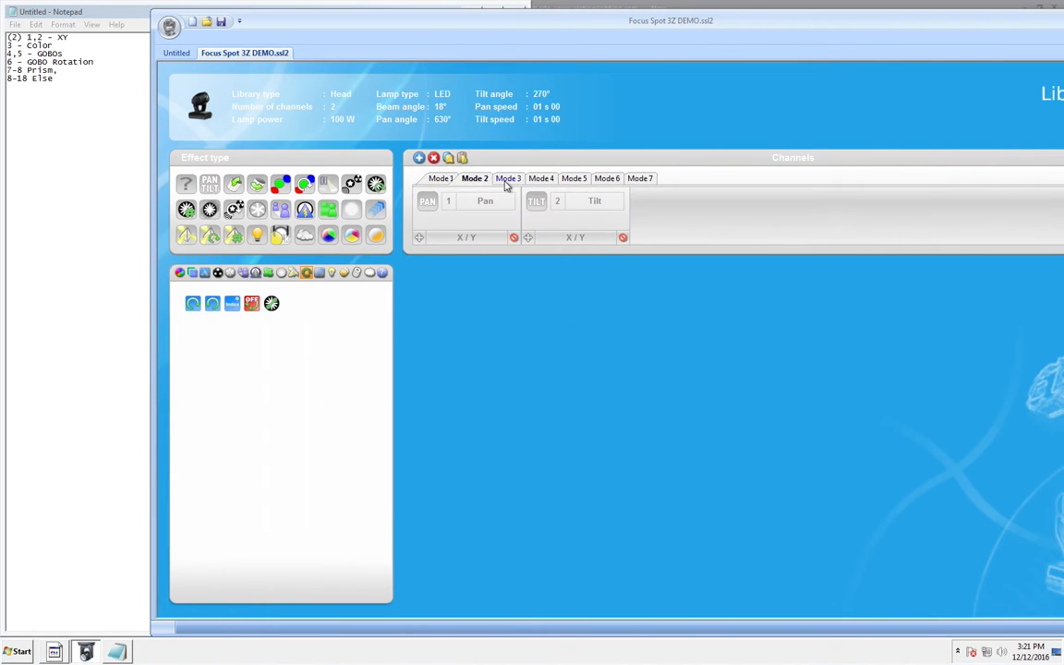
pyautogui.click(513, 179)
pyautogui.click(535, 179)
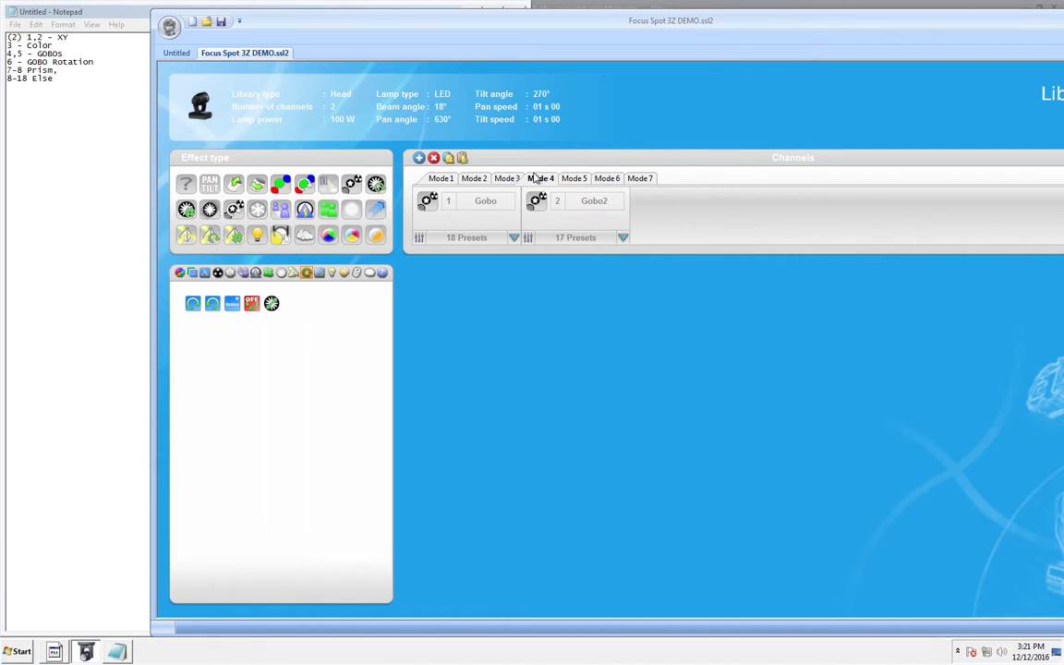
pyautogui.click(576, 179)
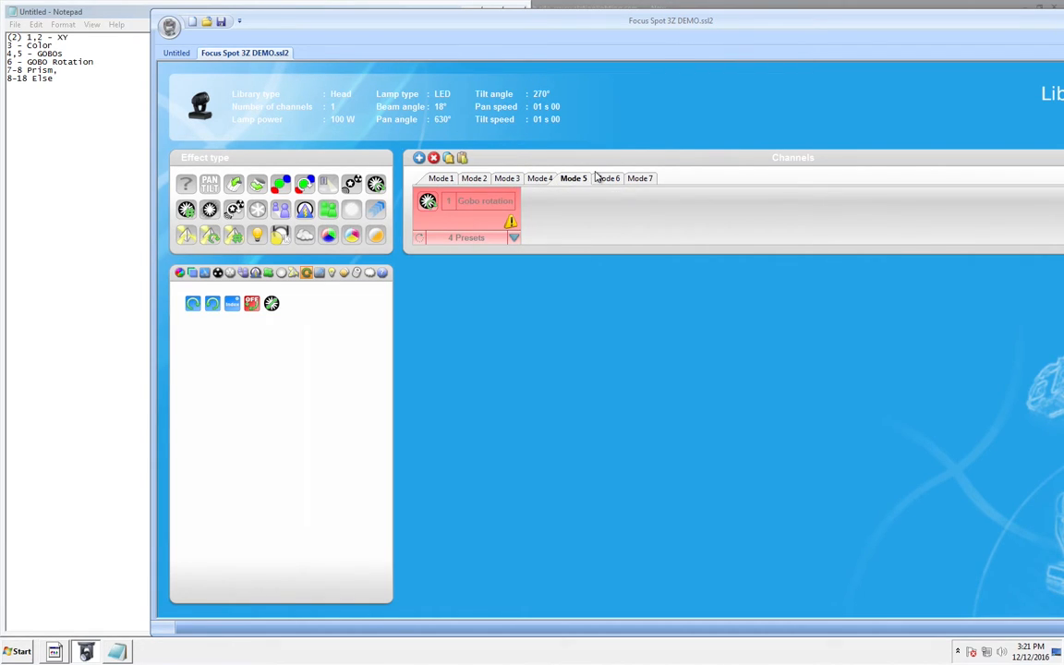
pyautogui.click(601, 178)
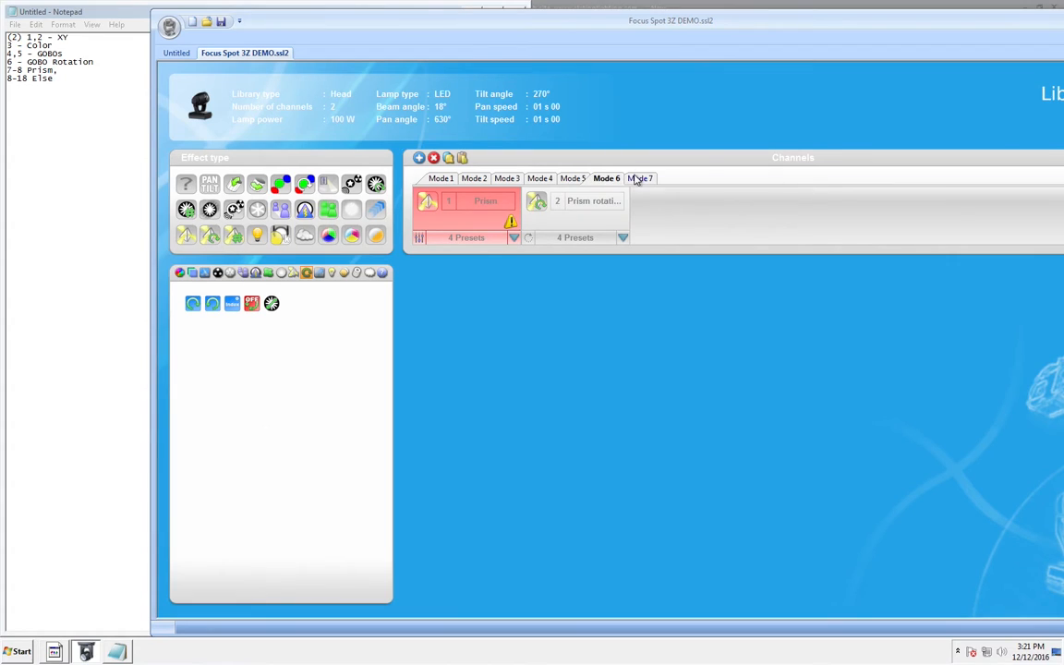
pyautogui.click(638, 179)
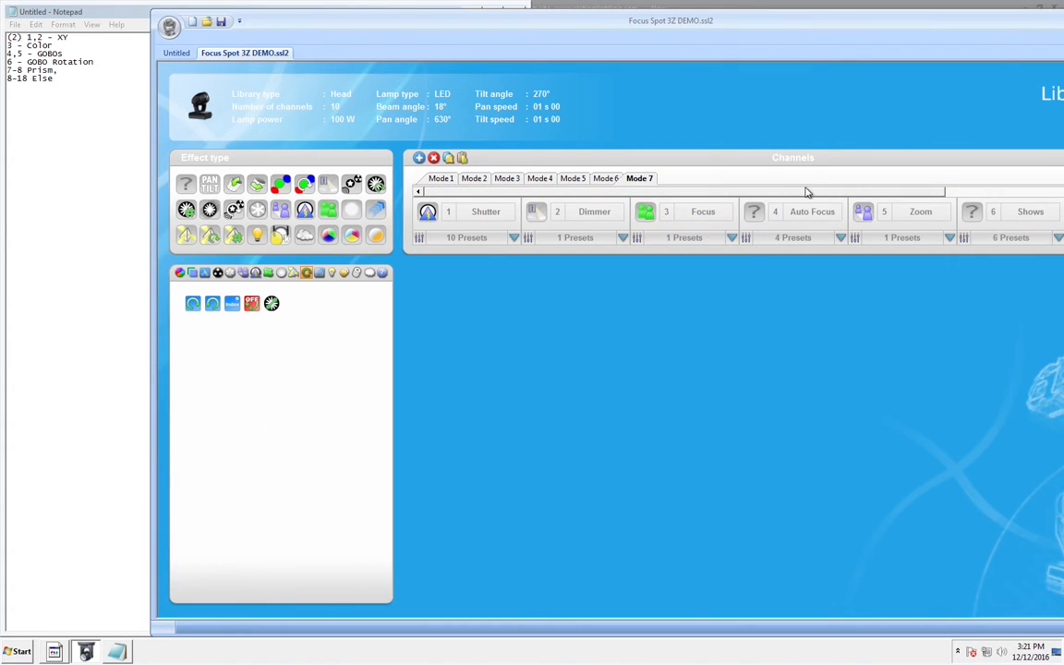
pyautogui.moveTo(857, 191); pyautogui.dragTo(1062, 171)
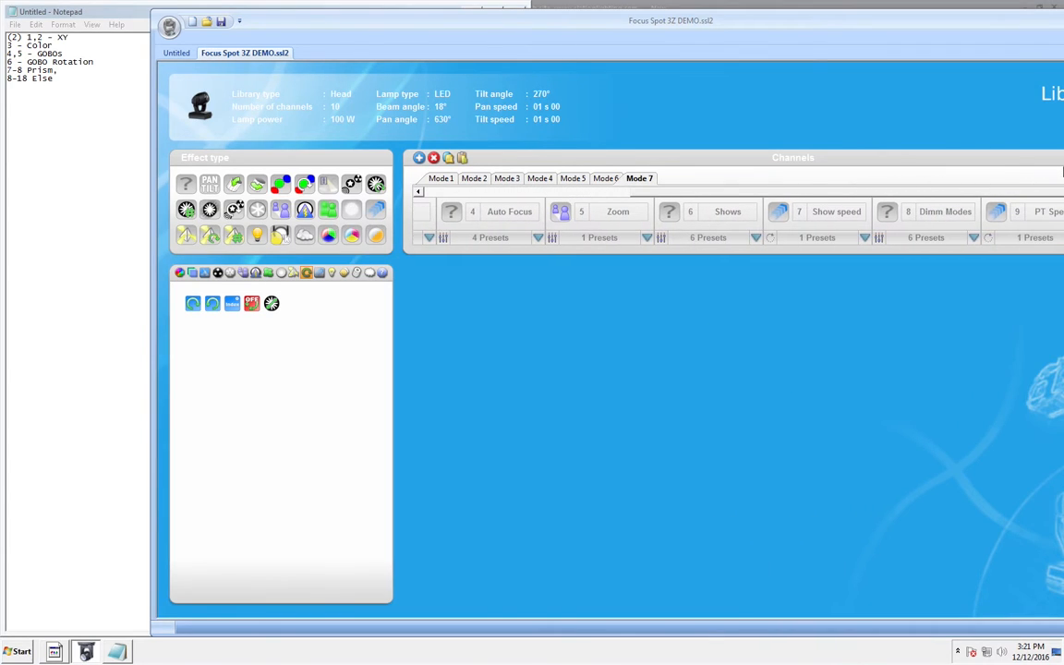
pyautogui.moveTo(919, 34); pyautogui.dragTo(763, 26)
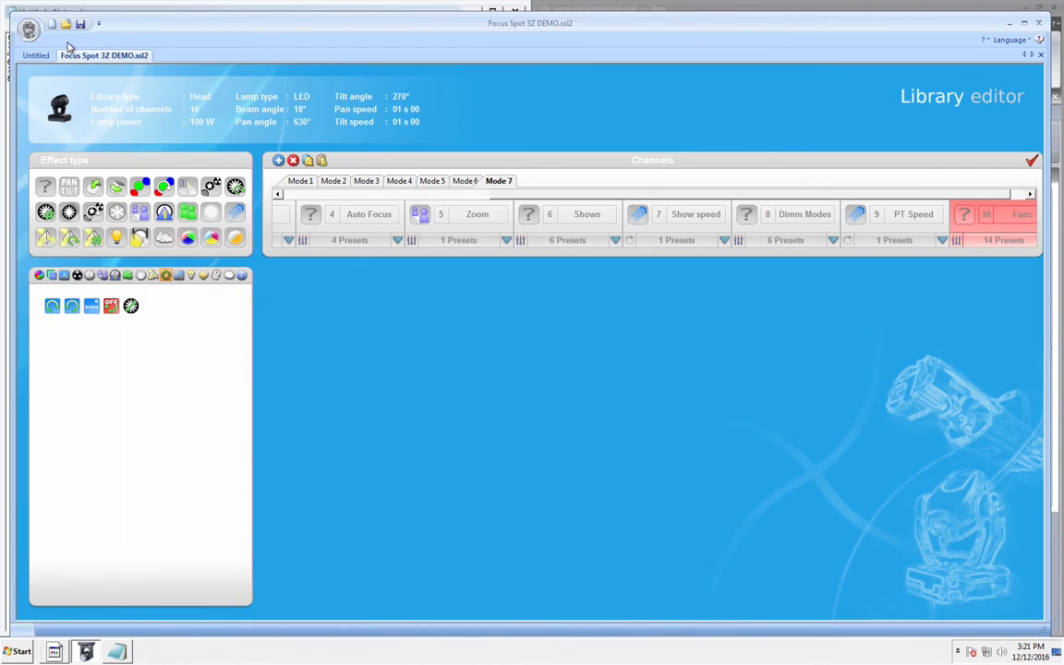
# - Close the Library editor and save the untitled library as "fo" in a new folder named VideoTUt
pyautogui.click(1039, 23)
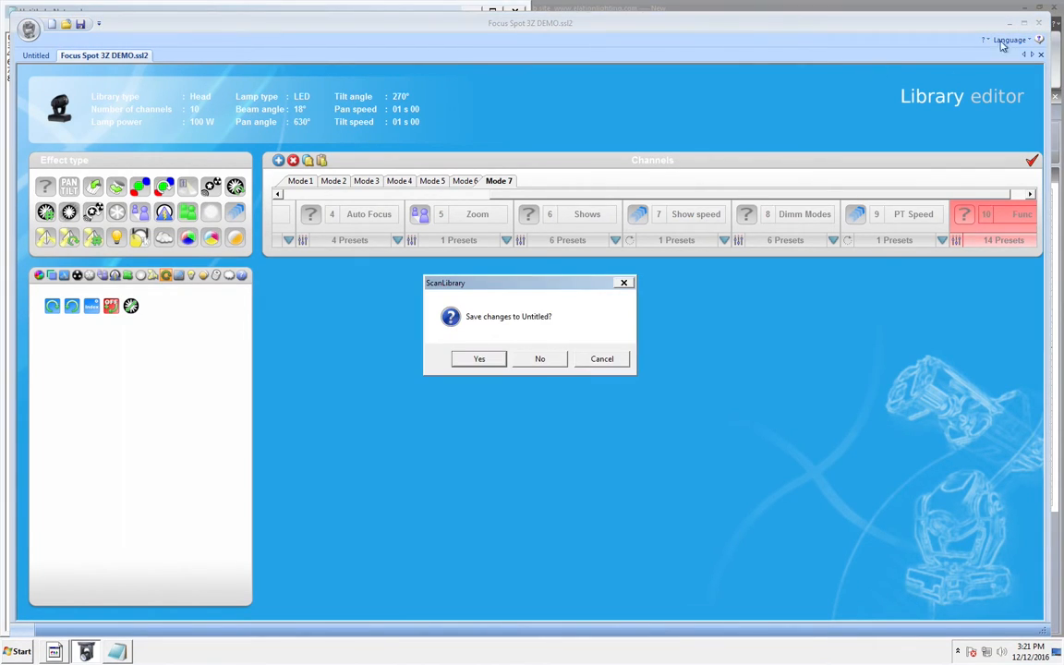
pyautogui.click(493, 357)
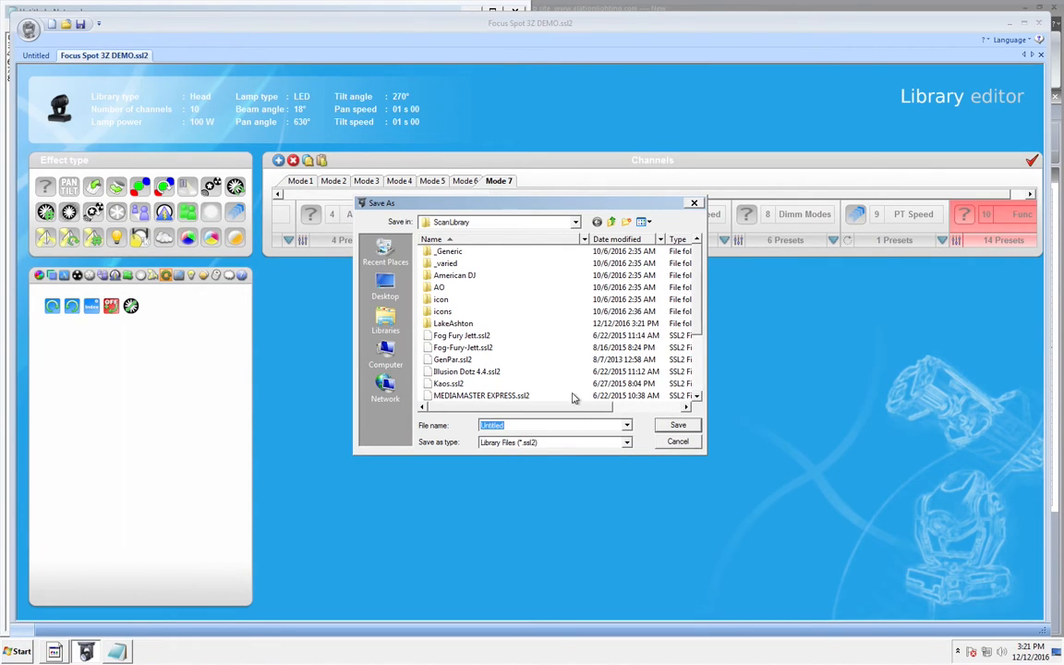
pyautogui.click(626, 224)
pyautogui.write('VideoTUt')
pyautogui.press('Return')
pyautogui.press('Return')
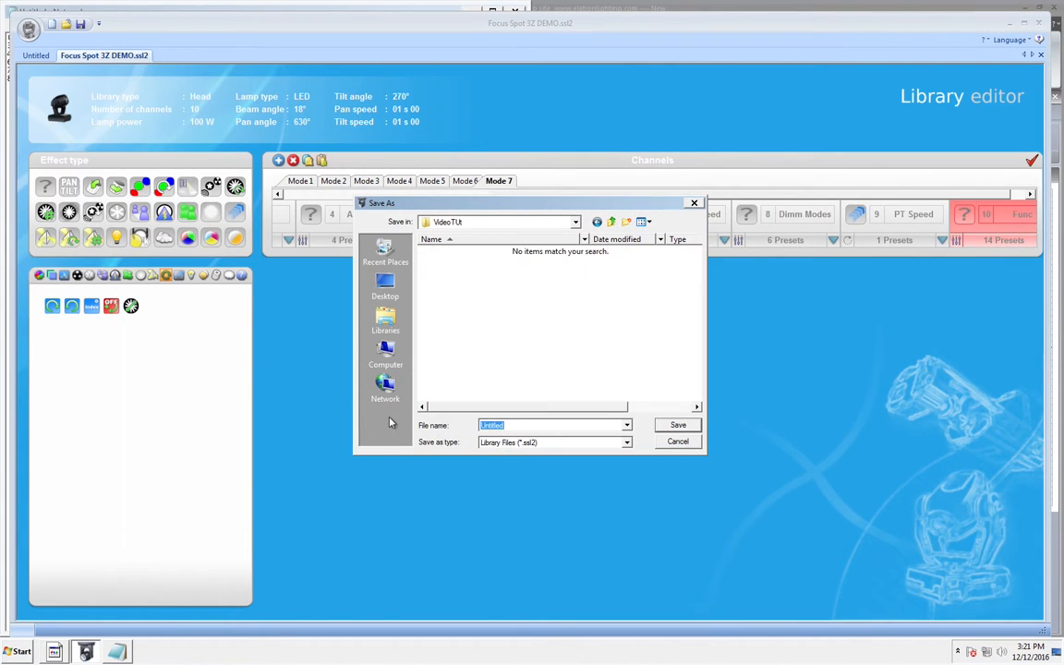
pyautogui.write('fo')
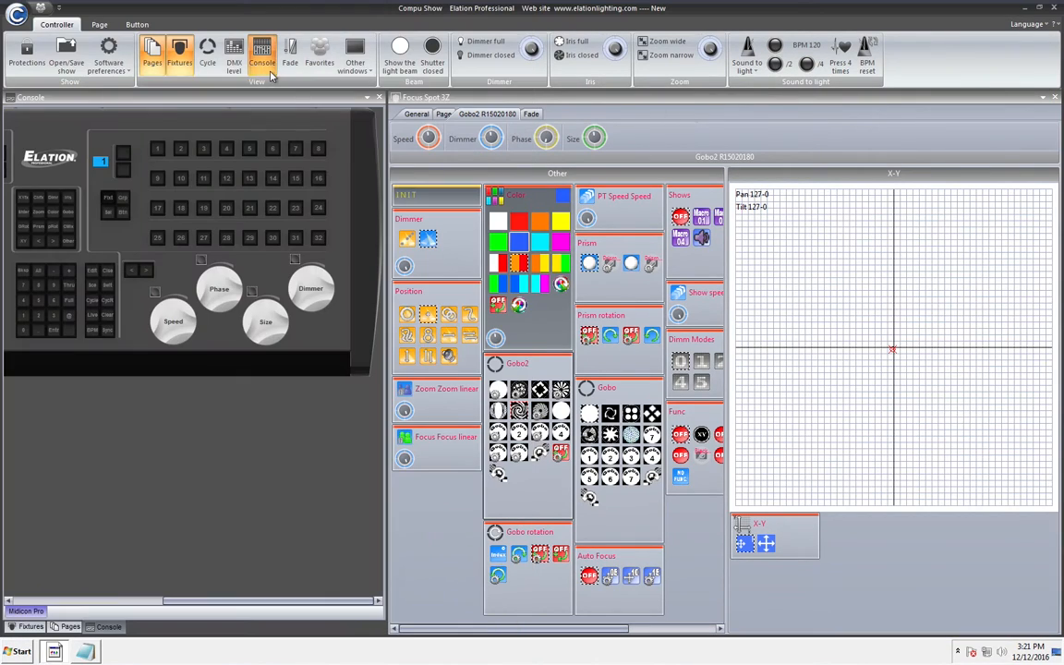
# - Back in Compu Show, delete the Focus Spot 3Z page from the page list
pyautogui.click(157, 57)
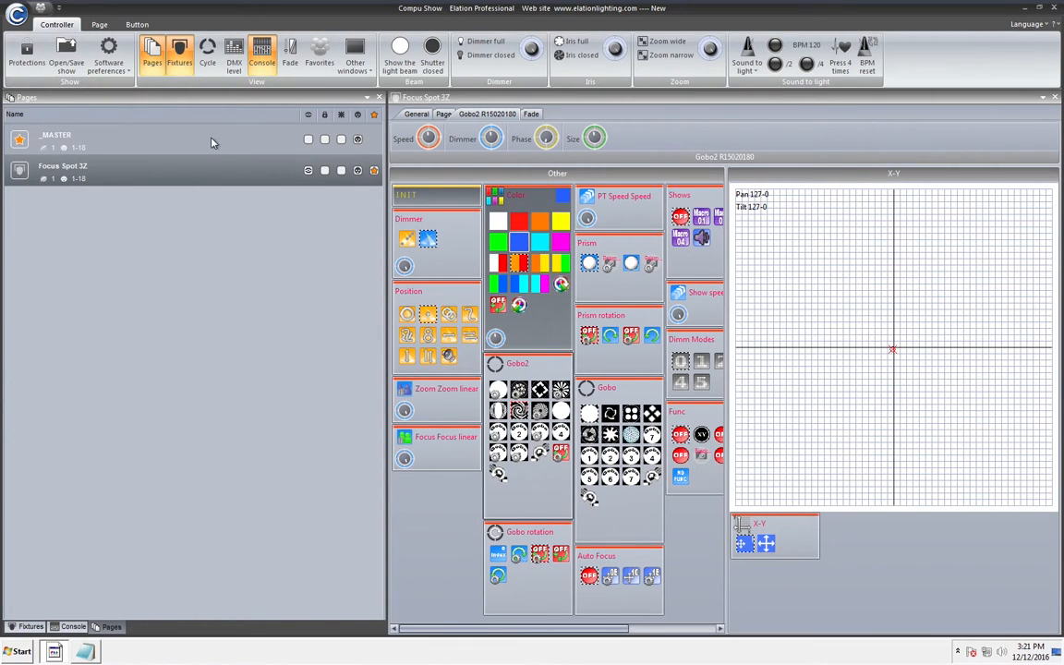
pyautogui.rightClick(187, 180)
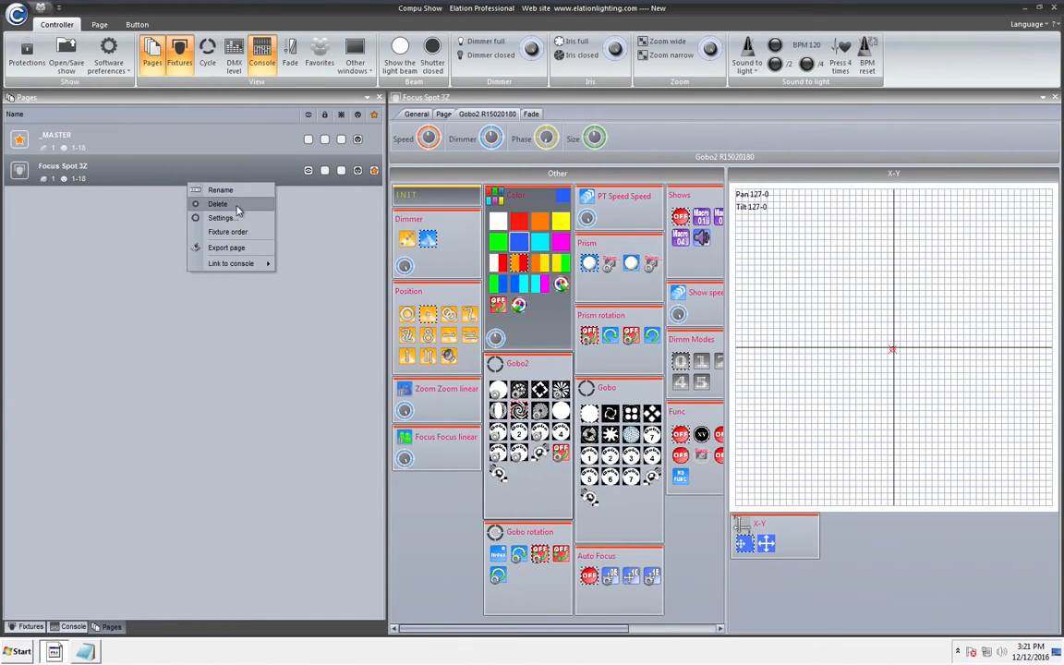
pyautogui.click(236, 212)
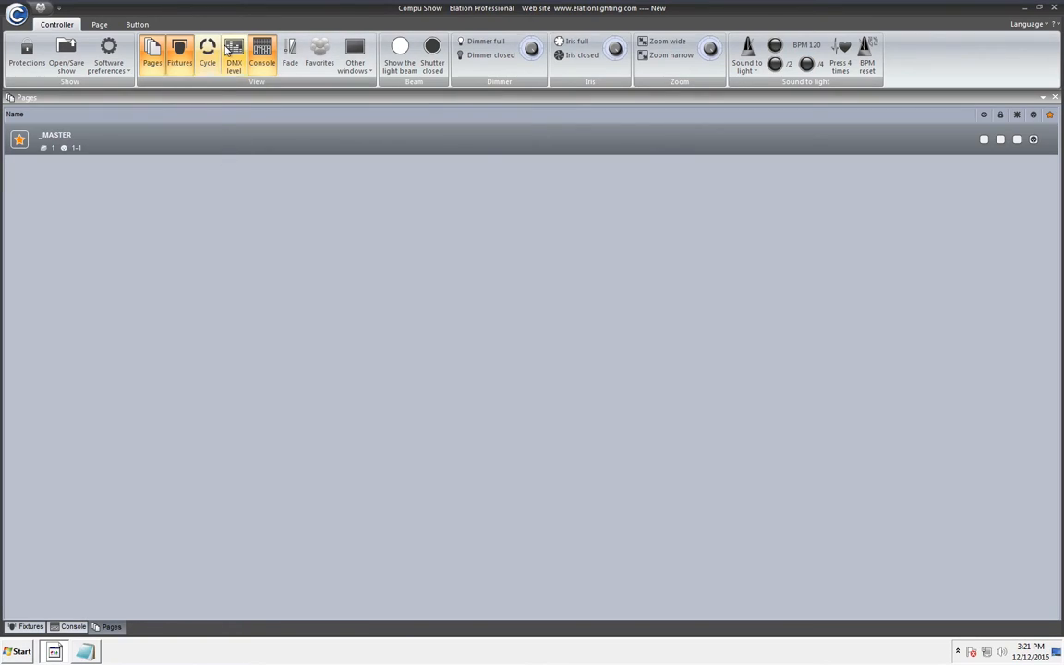
# - Start a new page from Mode 2 of the Focus Spot 3Z DEMO profile and patch two fixtures on DMX universe 1 from channel 1
pyautogui.click(99, 24)
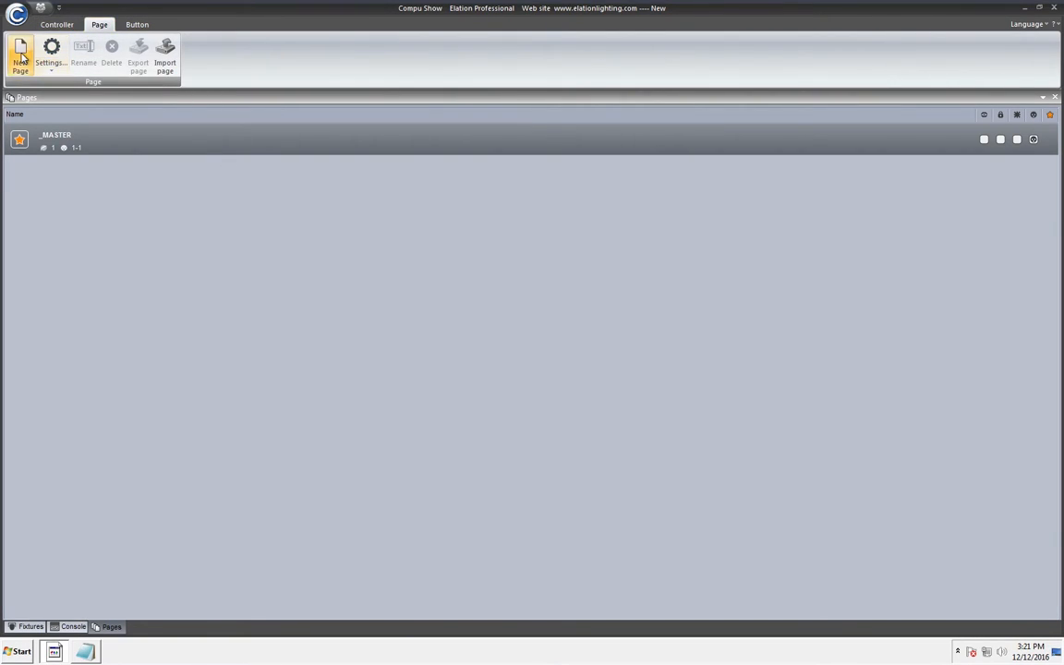
pyautogui.click(21, 55)
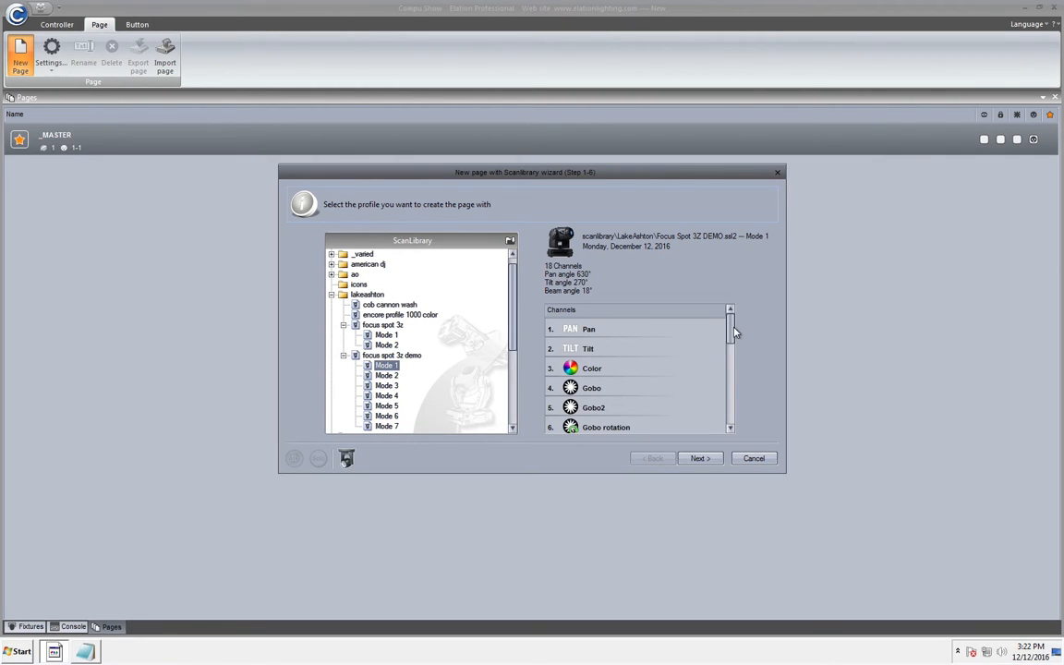
pyautogui.moveTo(735, 341); pyautogui.dragTo(710, 294)
pyautogui.click(386, 376)
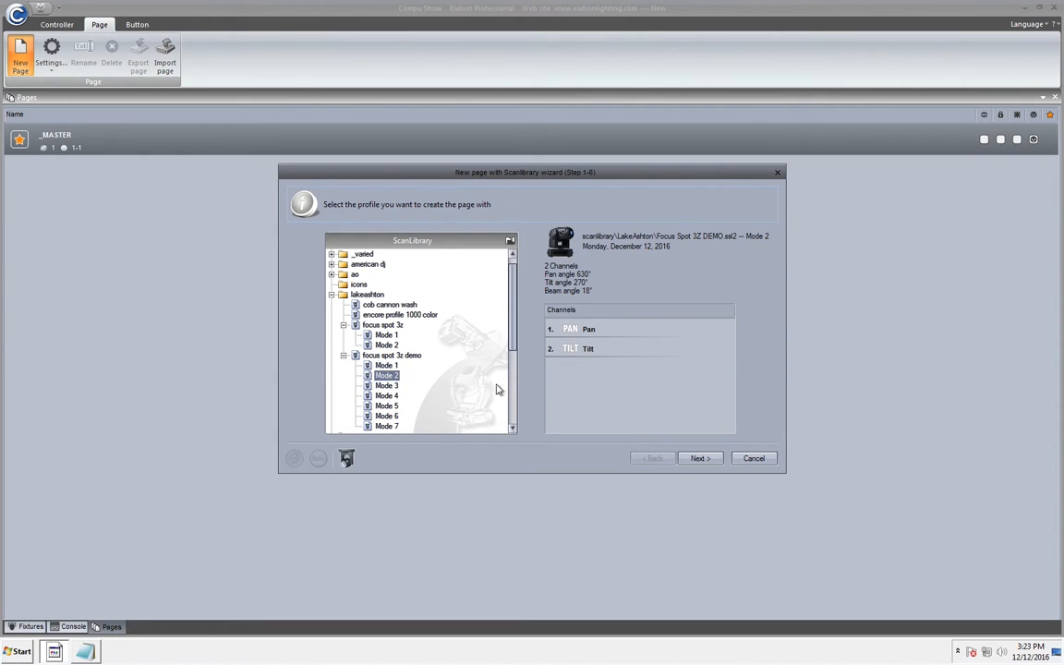
pyautogui.click(699, 458)
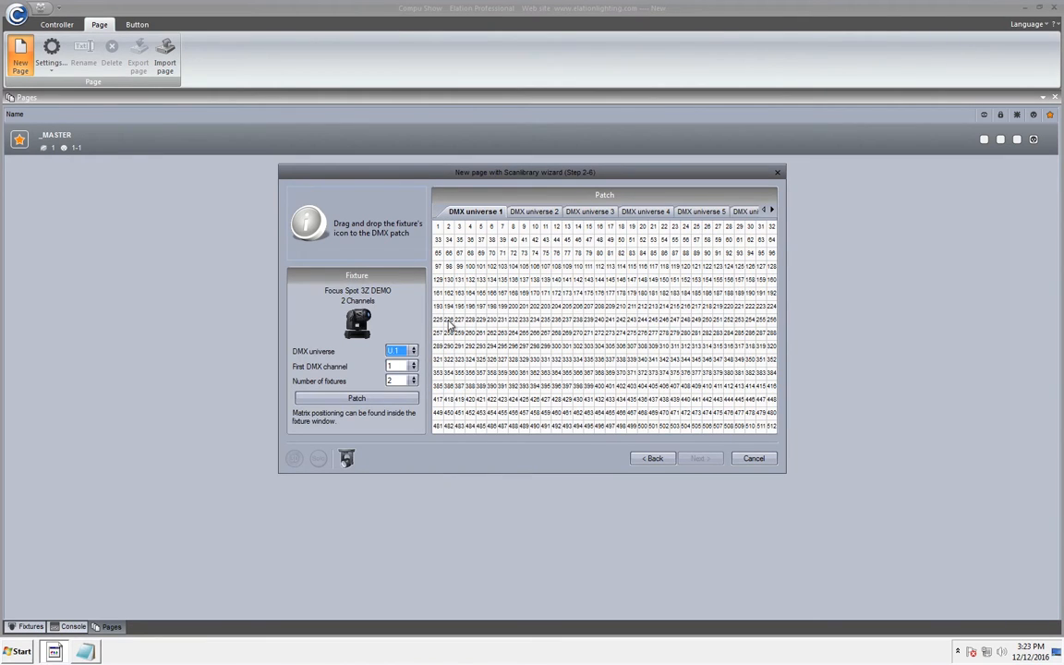
pyautogui.click(388, 398)
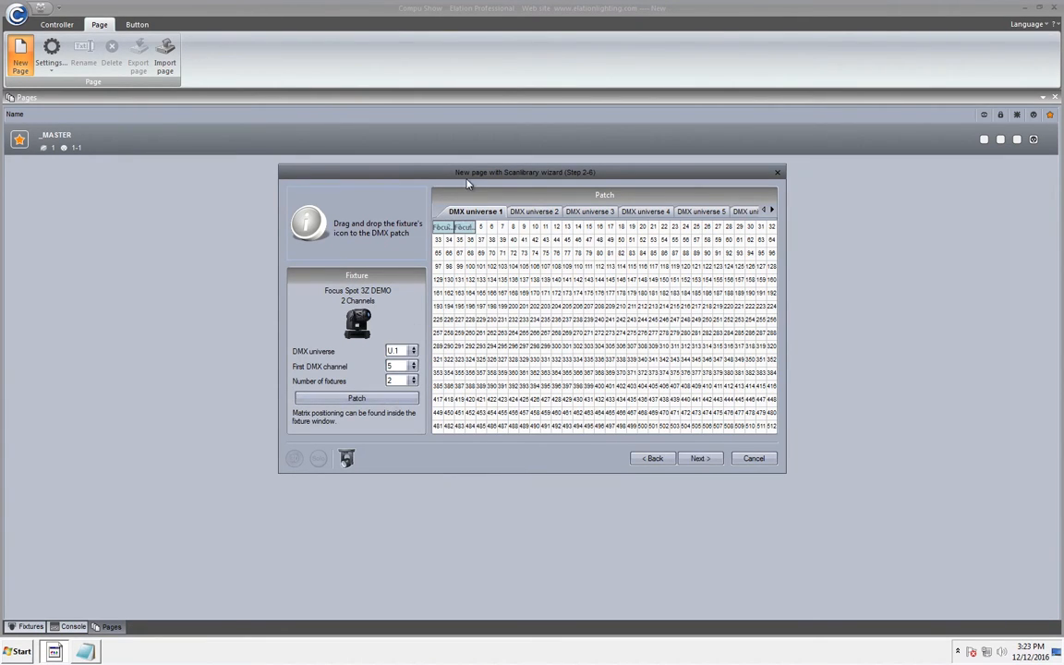
# - Move the second Mode 2 fixture to DMX channel 19 and finish the page with presets enabled, named Focus Spot 3Z PanTilt
pyautogui.moveTo(439, 236); pyautogui.dragTo(635, 229)
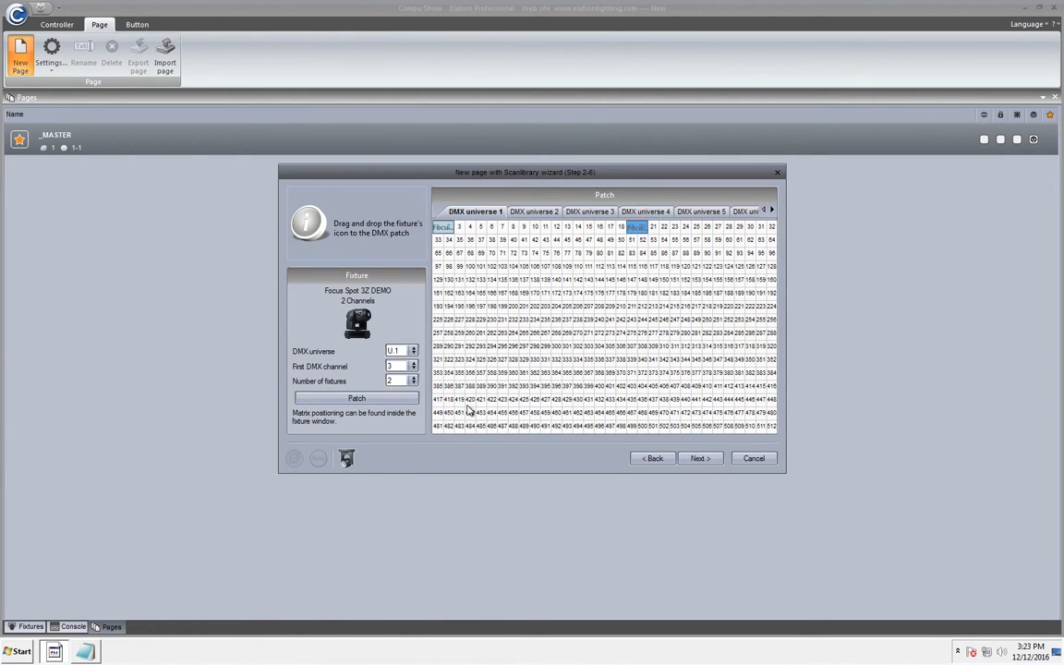
pyautogui.click(698, 459)
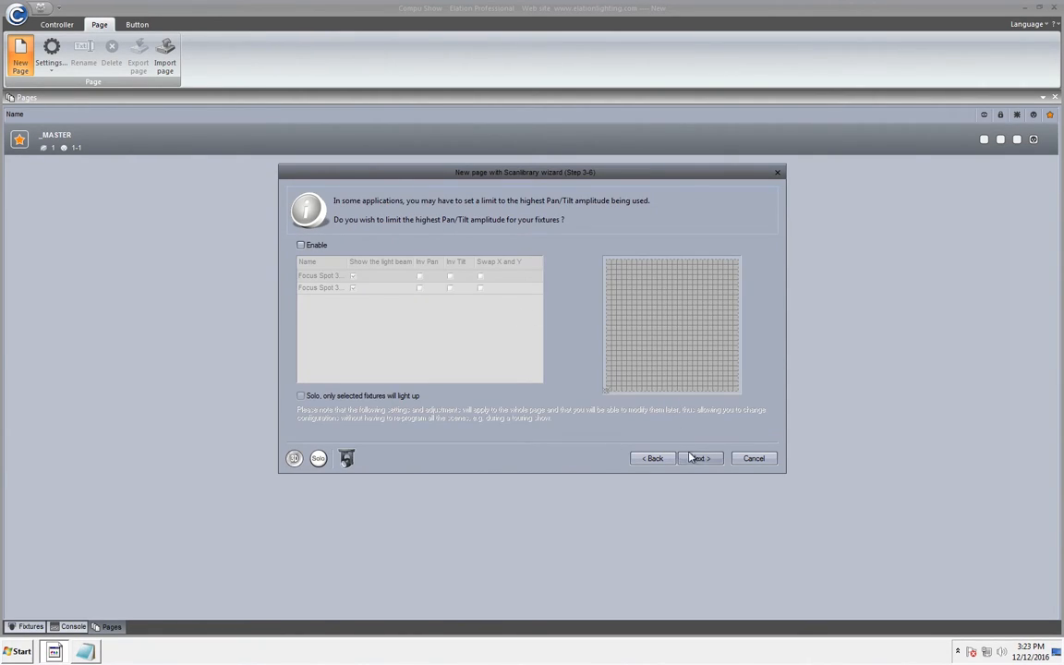
pyautogui.click(697, 460)
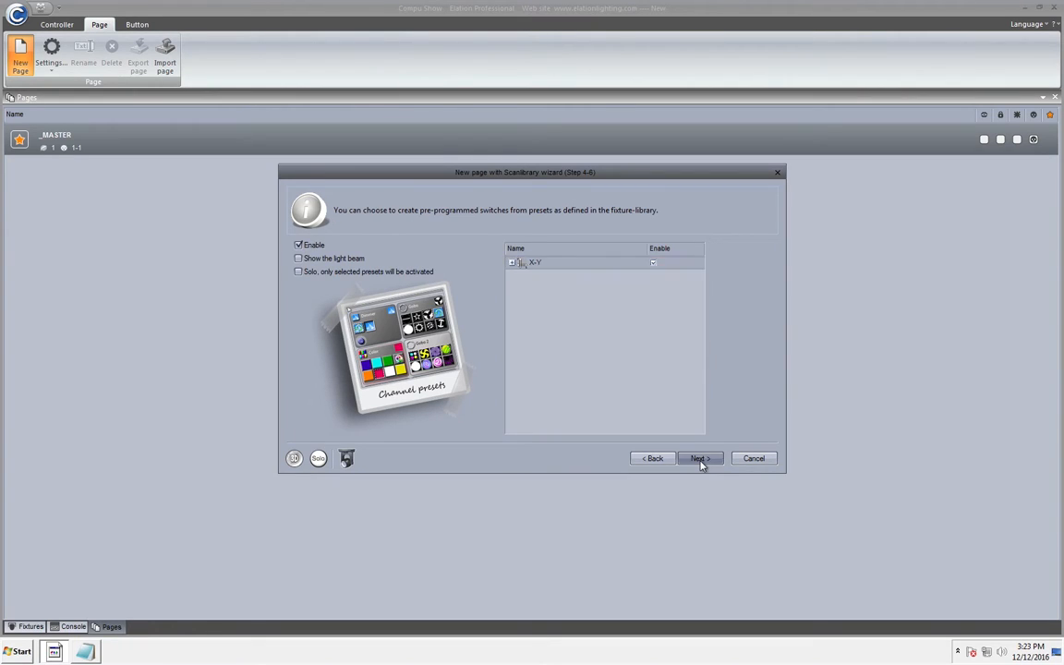
pyautogui.click(700, 460)
pyautogui.click(699, 458)
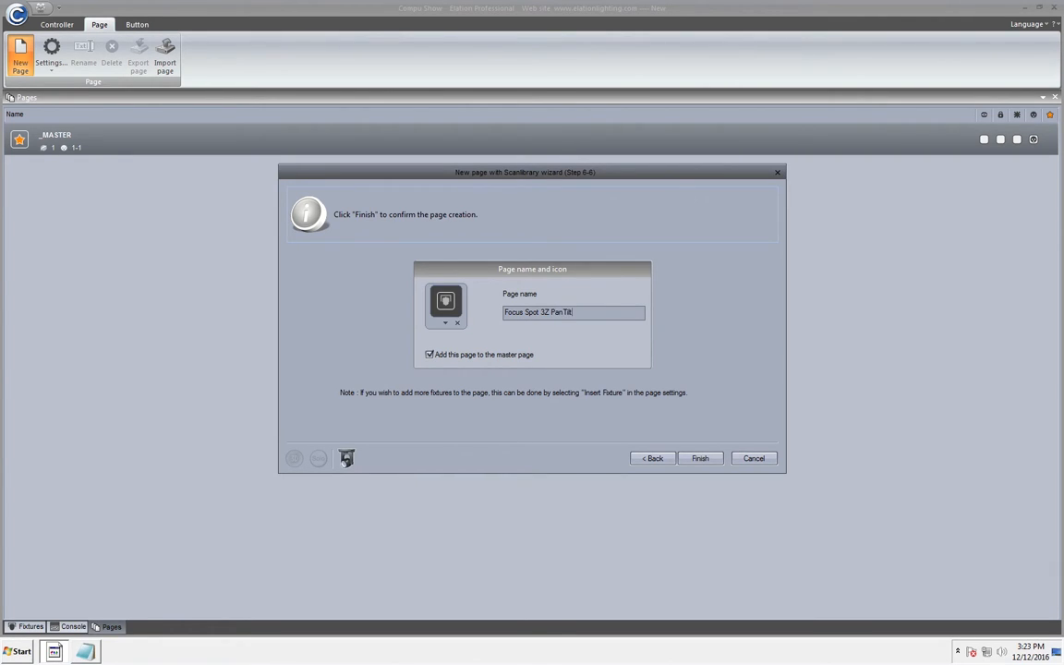
pyautogui.click(710, 463)
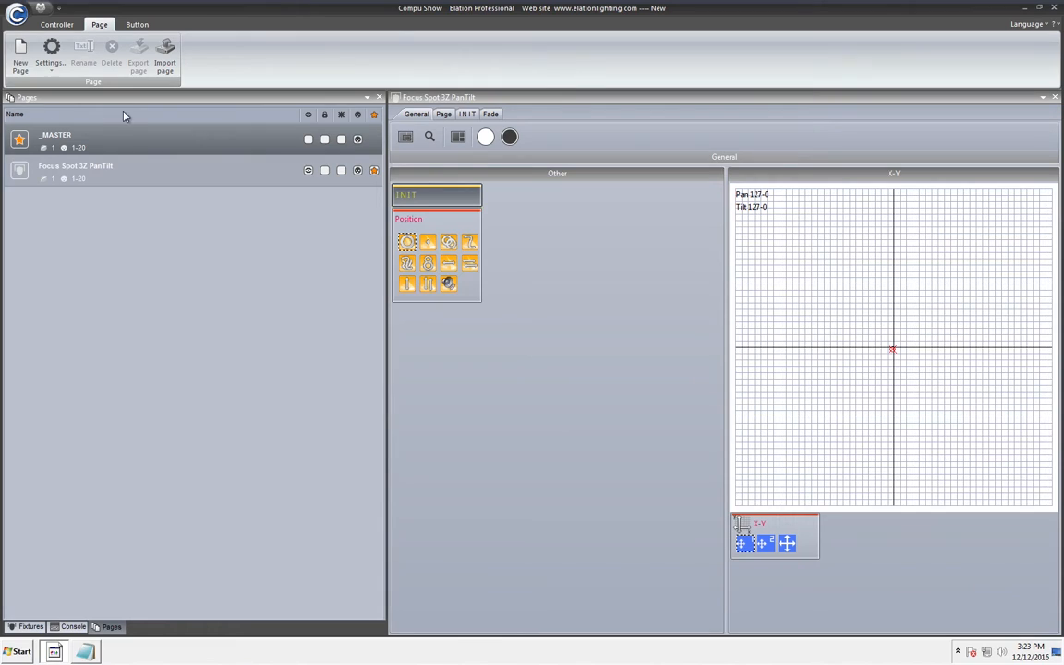
# - Start a new page from Mode 3 of the 3z profile in videotut, patching two fixtures at channels 3 and 21 of DMX universe 1
pyautogui.click(20, 58)
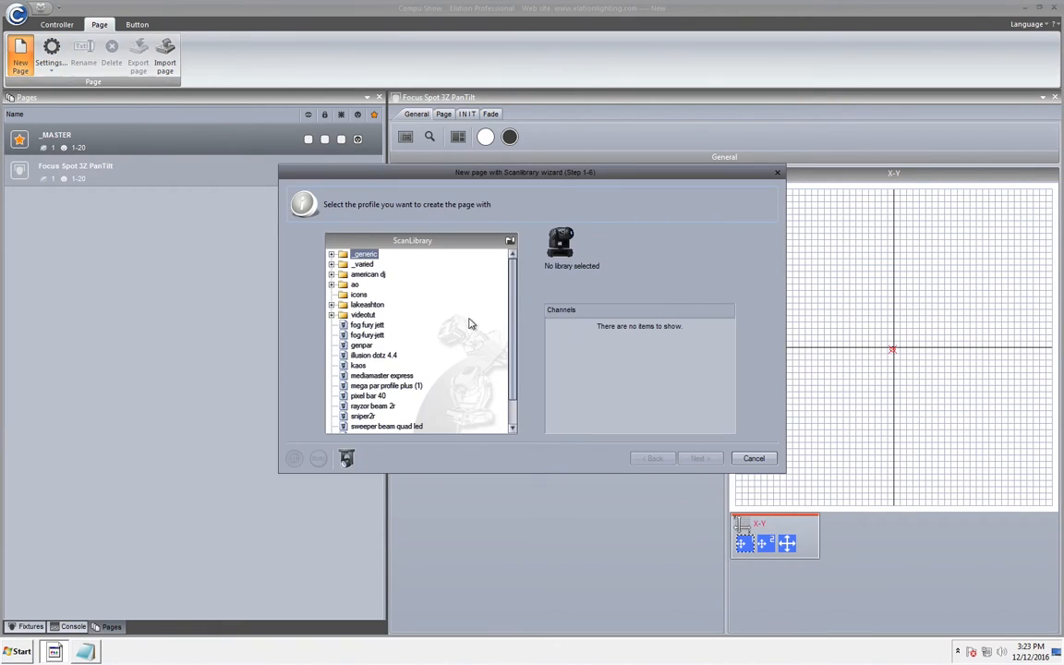
pyautogui.click(331, 315)
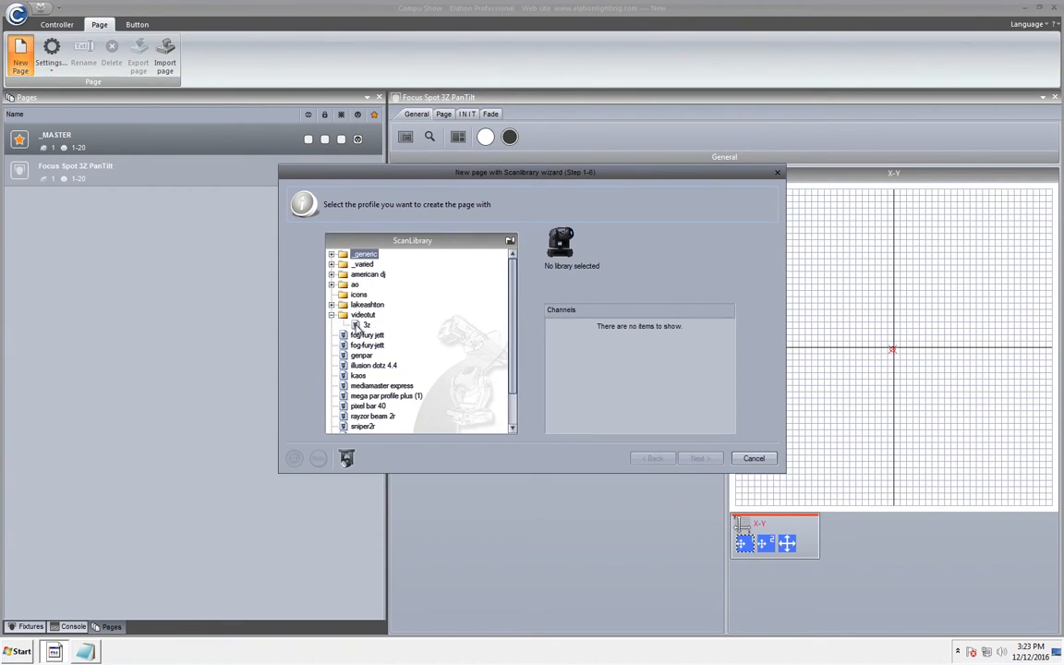
pyautogui.click(360, 326)
pyautogui.click(382, 355)
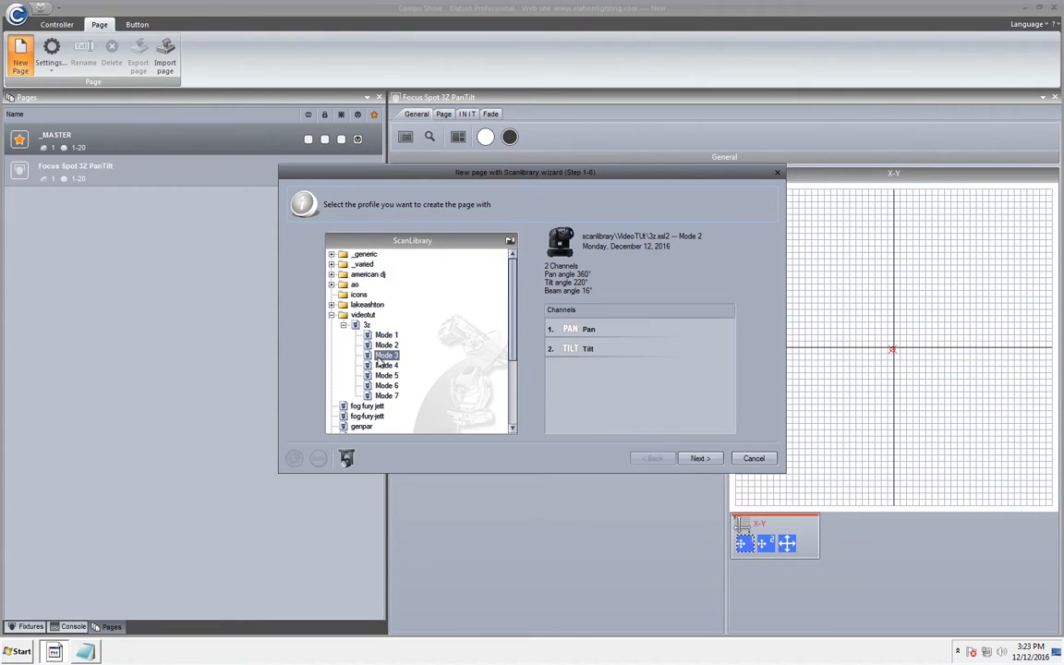
pyautogui.click(698, 458)
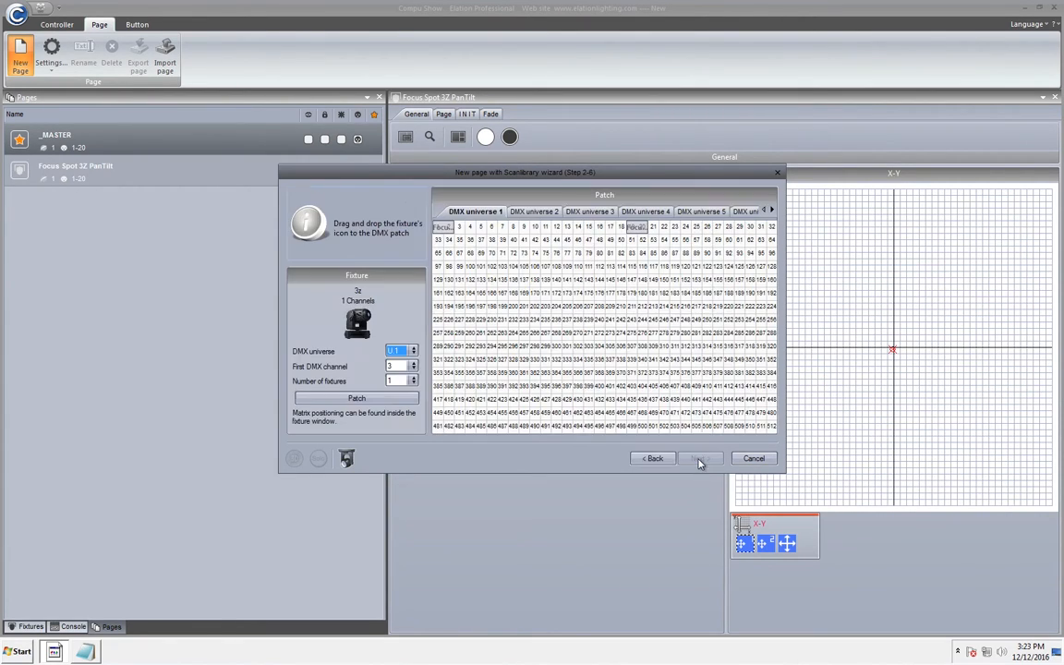
pyautogui.click(395, 382)
pyautogui.click(397, 401)
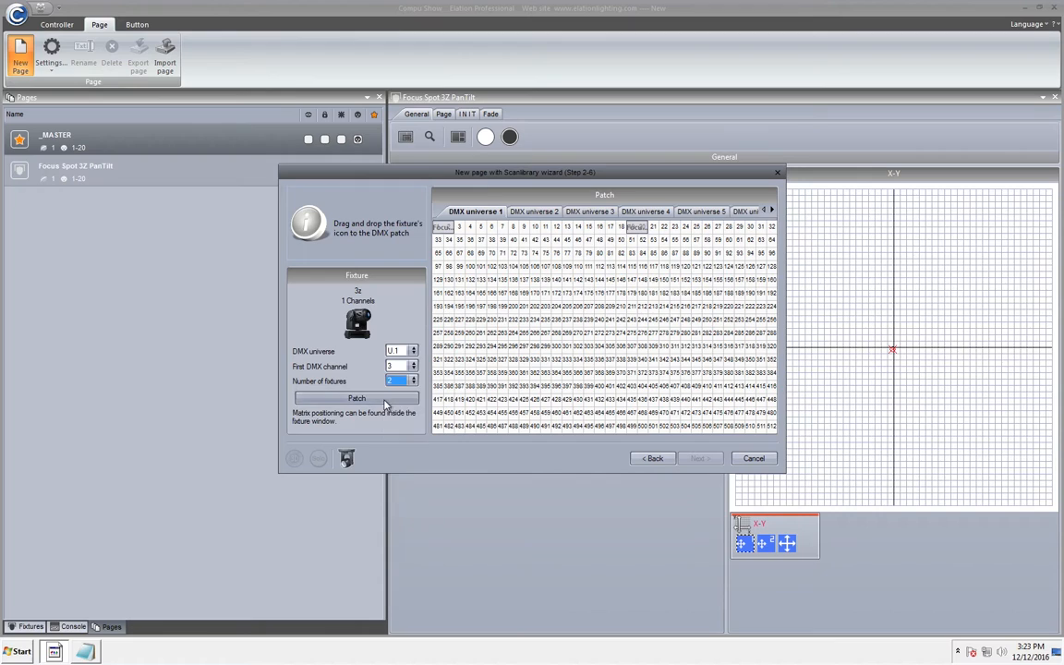
pyautogui.click(386, 399)
pyautogui.moveTo(476, 234); pyautogui.dragTo(653, 226)
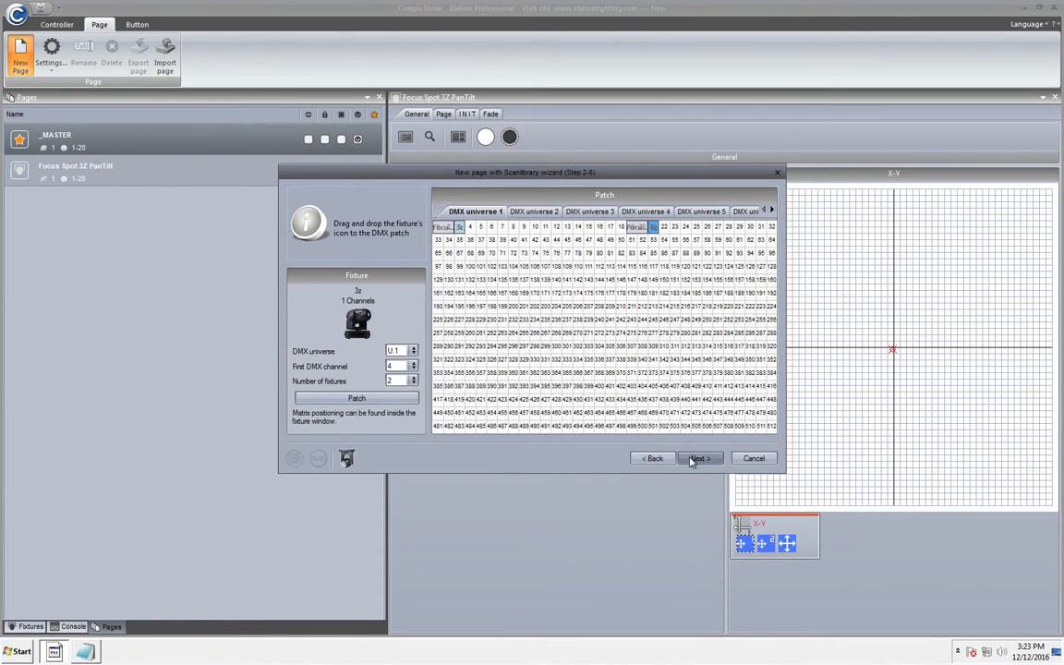
# - Accept the remaining wizard settings and finish the Mode 3 page as 3Z Color
pyautogui.click(691, 458)
pyautogui.click(691, 458)
pyautogui.click(691, 458)
pyautogui.click(691, 458)
pyautogui.click(692, 459)
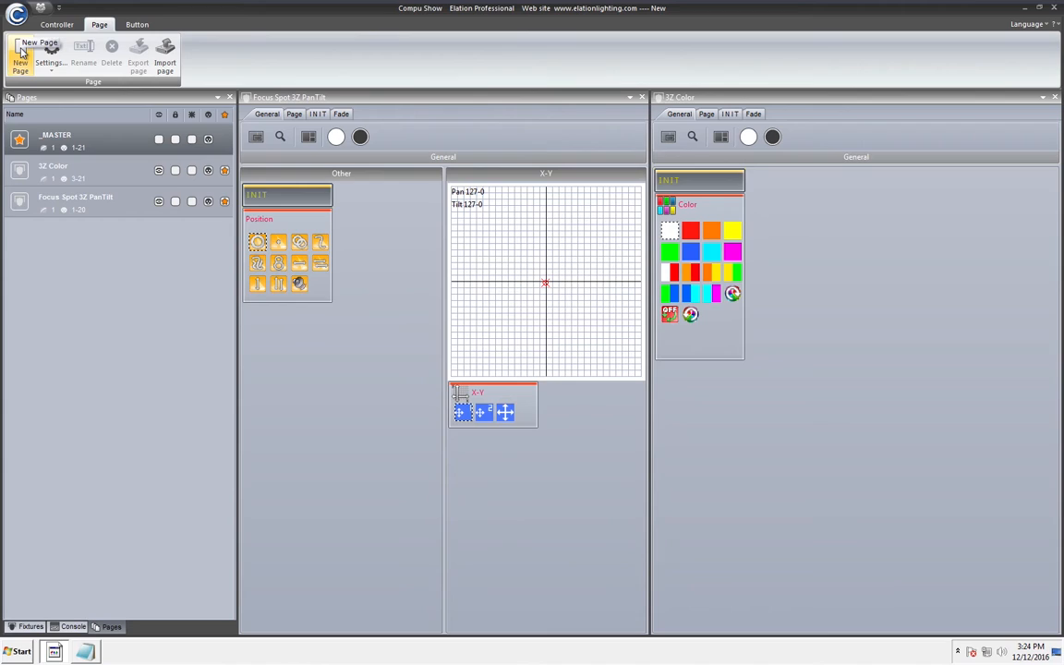
# - Start another new page from Mode 4 of the 3z profile, containing the Gobo and Gobo2 channels
pyautogui.click(21, 52)
pyautogui.click(331, 314)
pyautogui.doubleClick(356, 326)
pyautogui.click(378, 364)
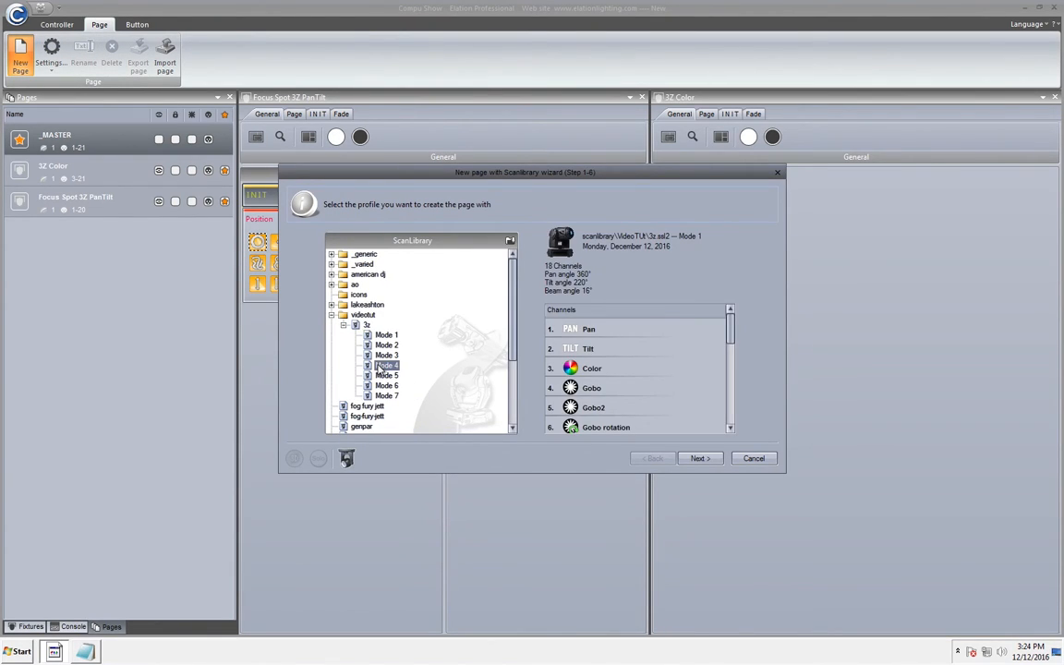
pyautogui.click(380, 356)
pyautogui.click(380, 366)
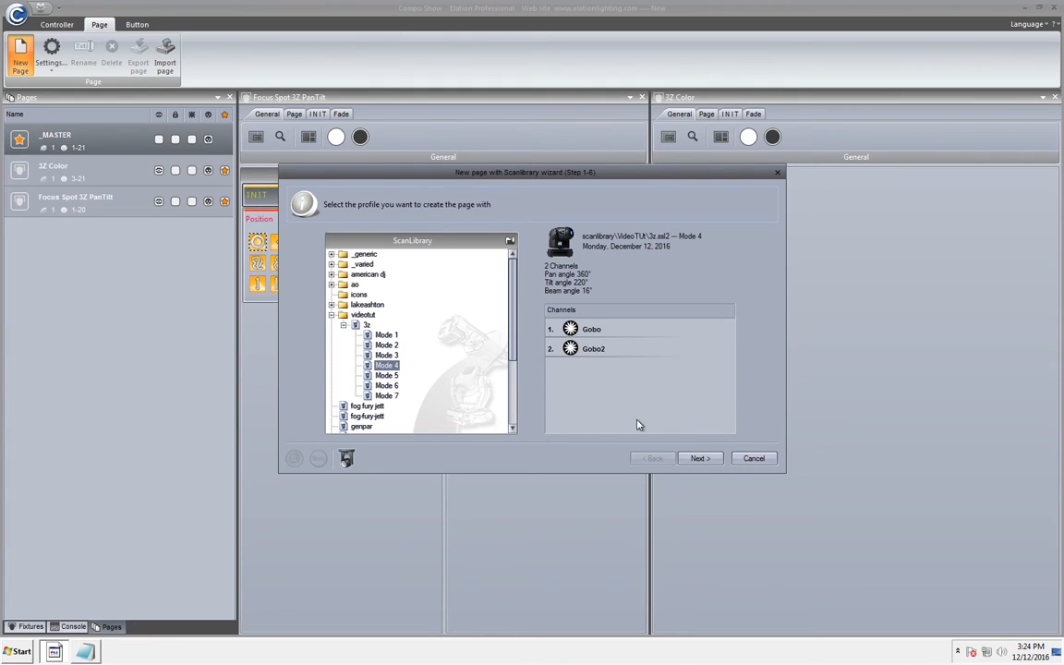
pyautogui.click(702, 459)
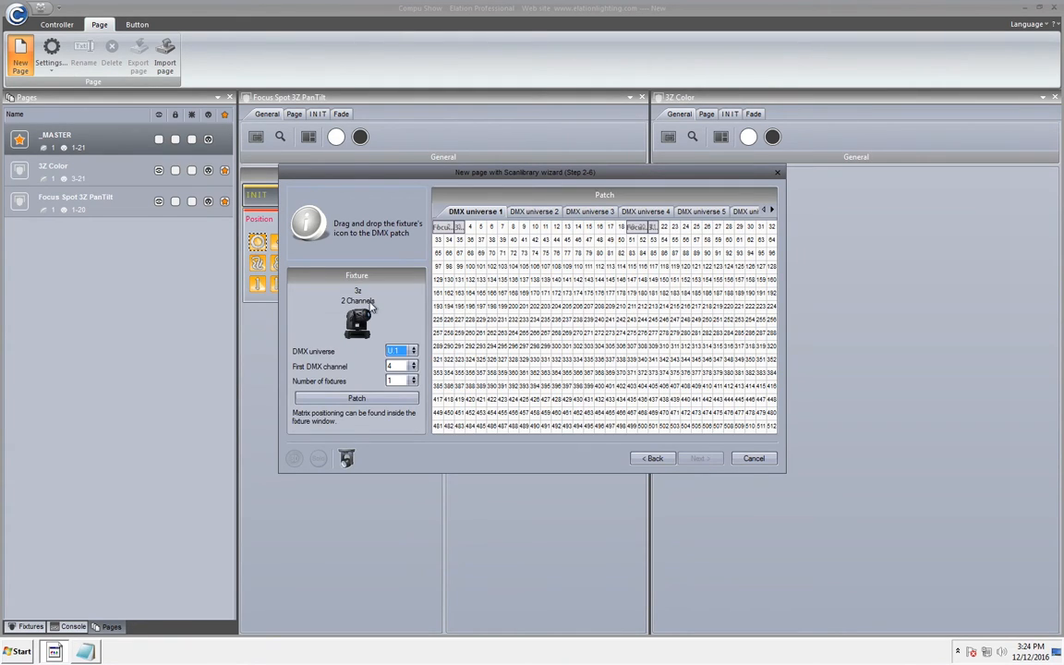
# - Patch two Mode 4 fixtures on DMX universe 1 from channel 4 and move the second one to channel 22
pyautogui.click(412, 382)
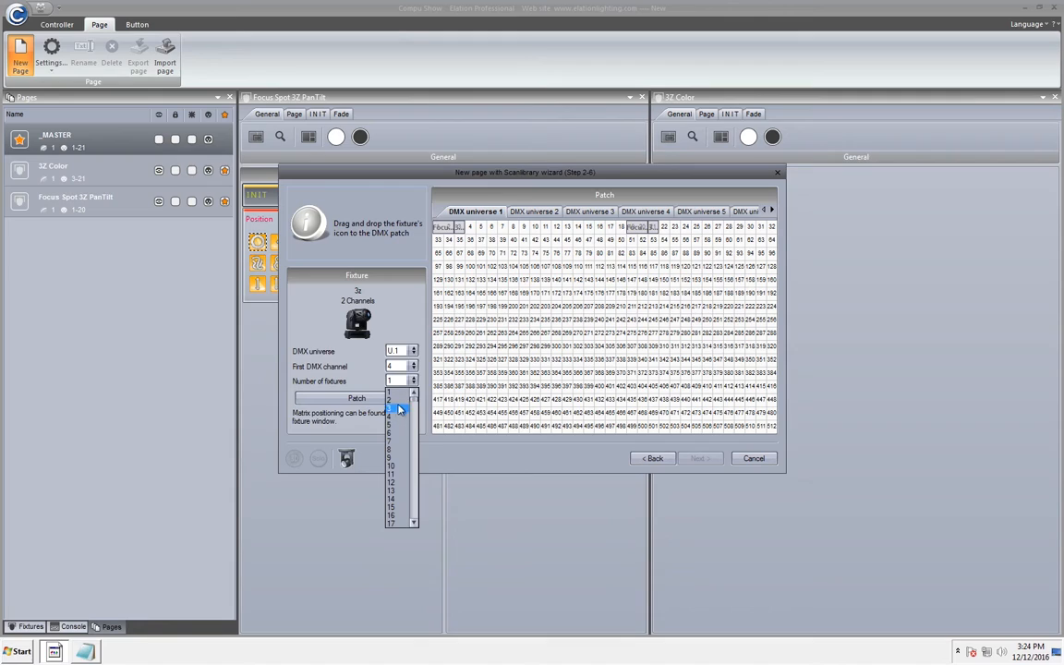
pyautogui.click(394, 400)
pyautogui.click(393, 400)
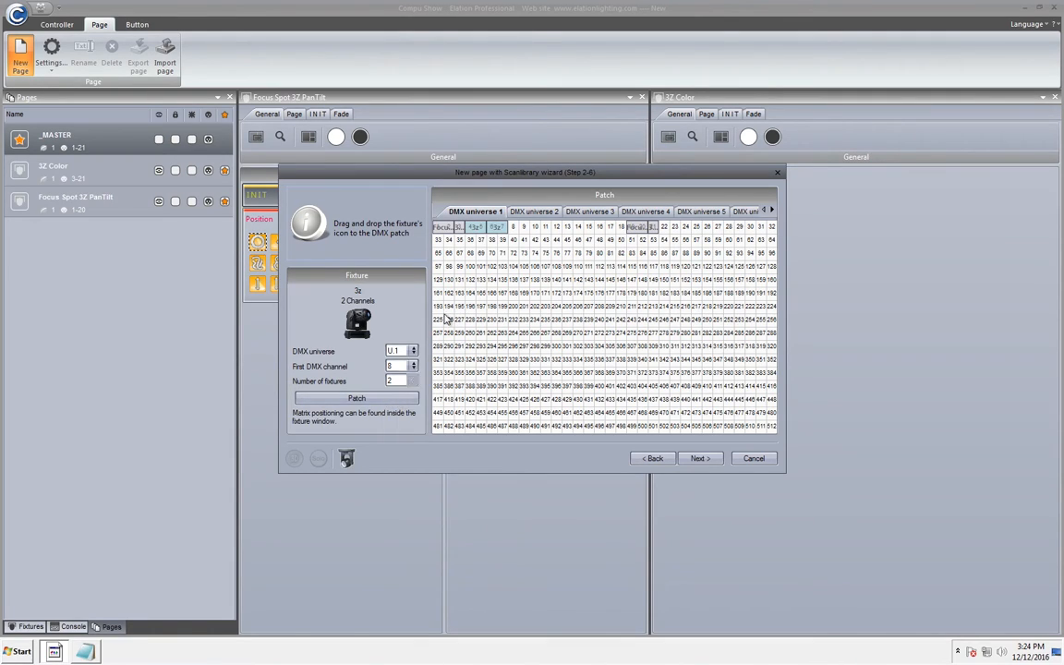
pyautogui.moveTo(676, 226); pyautogui.dragTo(667, 226)
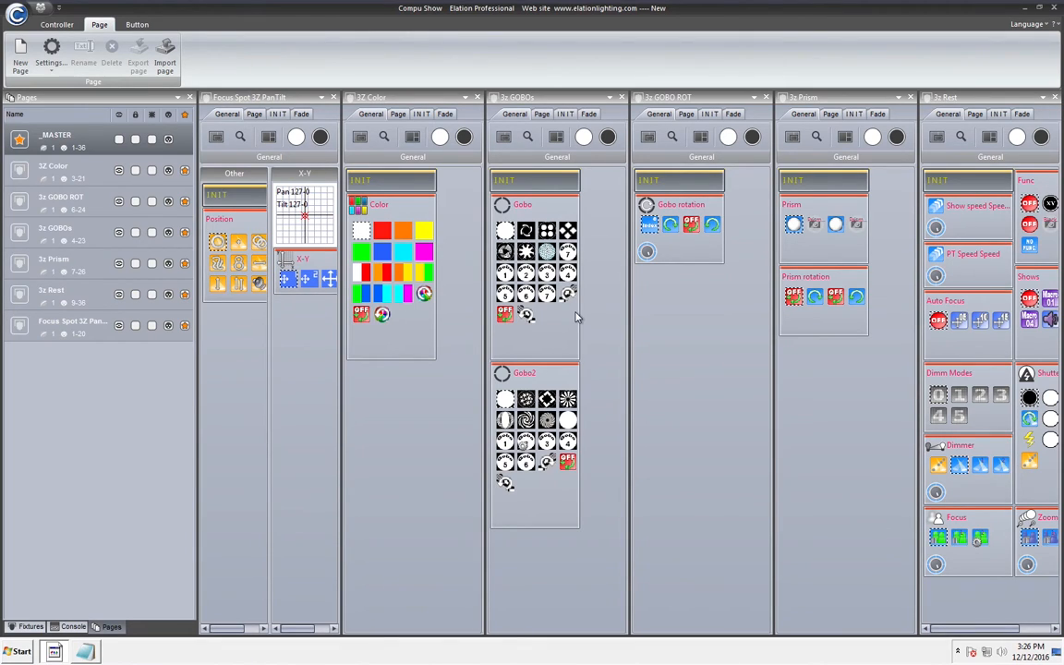
# - Show the fixture layout and create a group named 3Z from all the patched fixtures
pyautogui.click(58, 25)
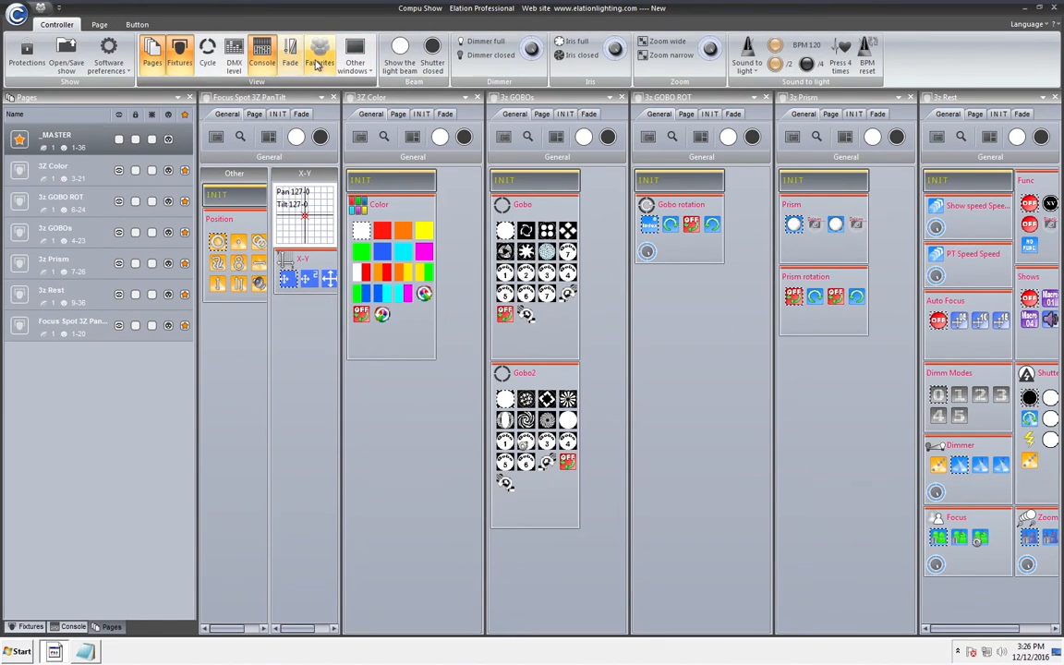
pyautogui.click(181, 59)
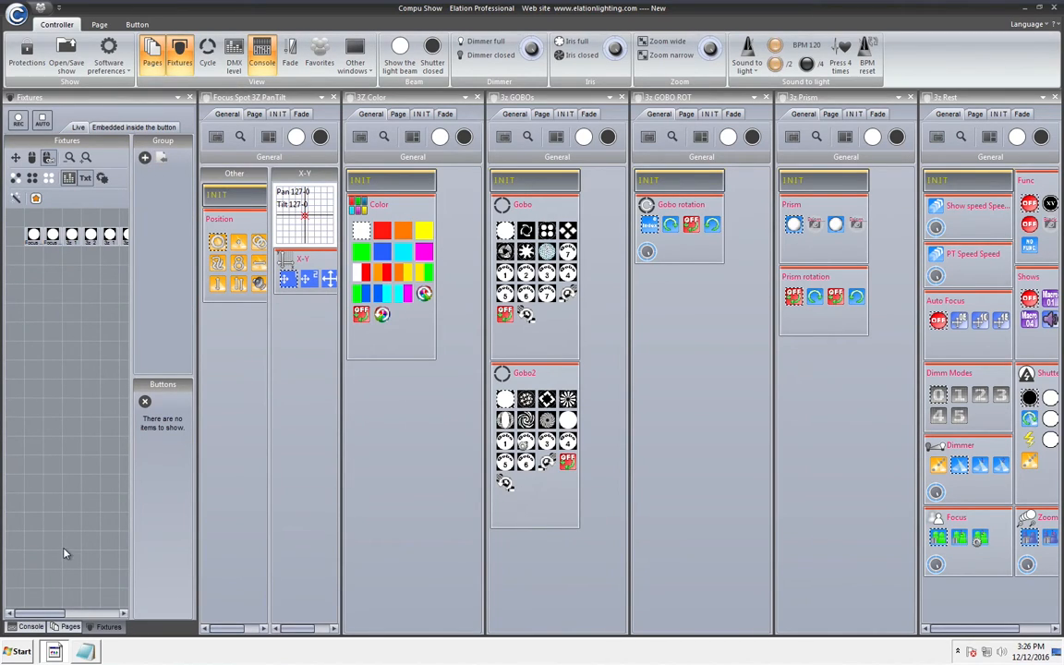
pyautogui.moveTo(43, 613); pyautogui.dragTo(44, 586)
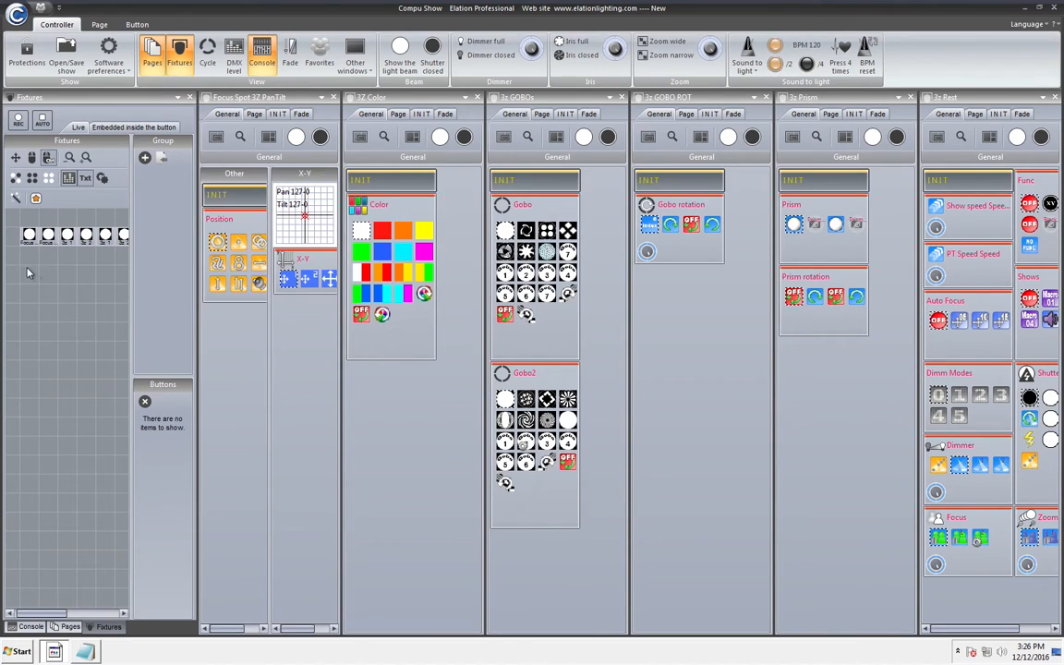
pyautogui.moveTo(53, 613); pyautogui.dragTo(113, 614)
pyautogui.click(145, 157)
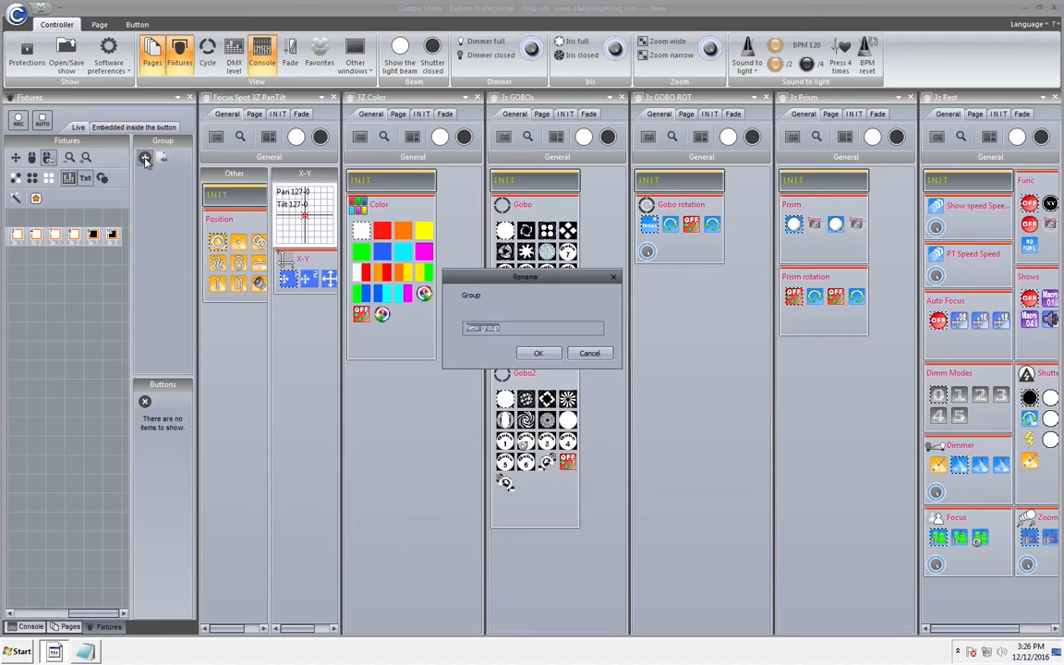
pyautogui.write('3Z')
pyautogui.press('Return')
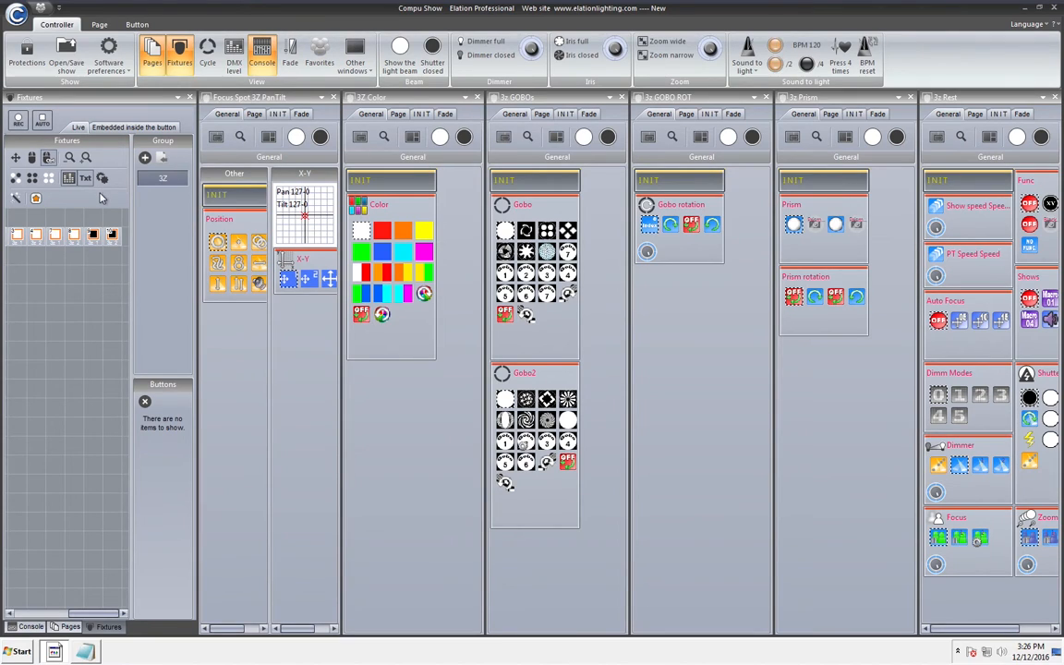
# - Display the _MASTER page alongside the other pages and create a new scene on it
pyautogui.click(69, 626)
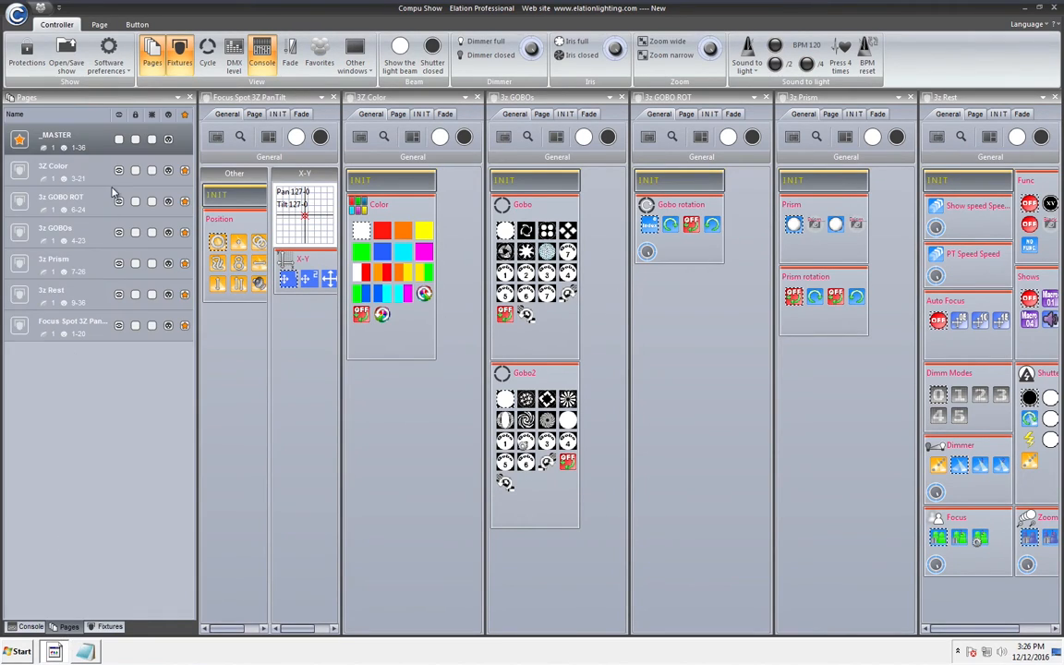
pyautogui.click(120, 140)
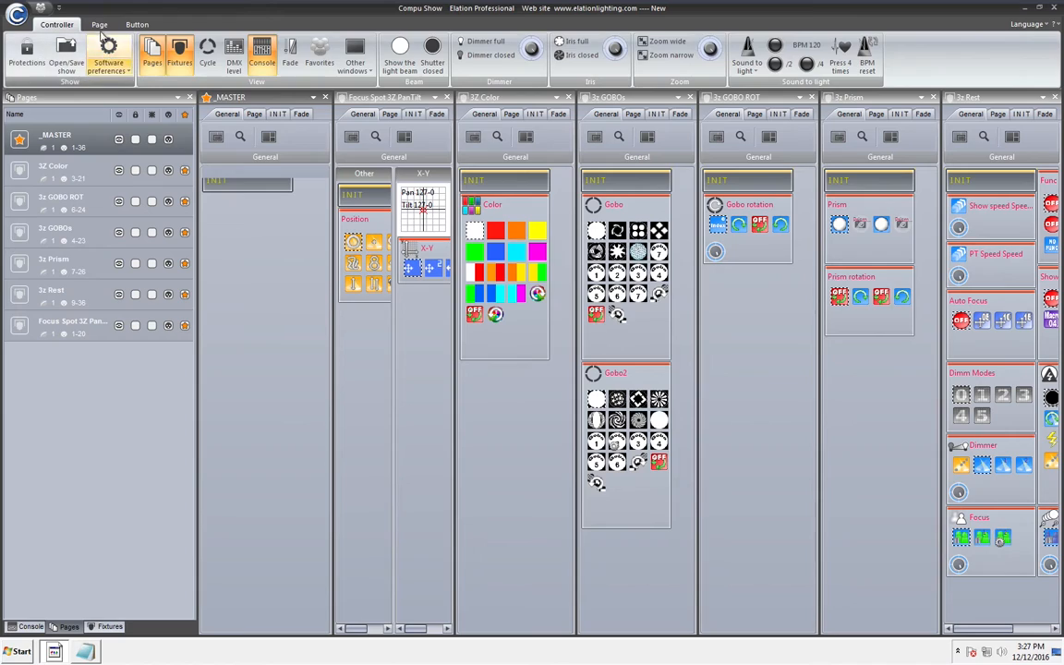
pyautogui.click(99, 25)
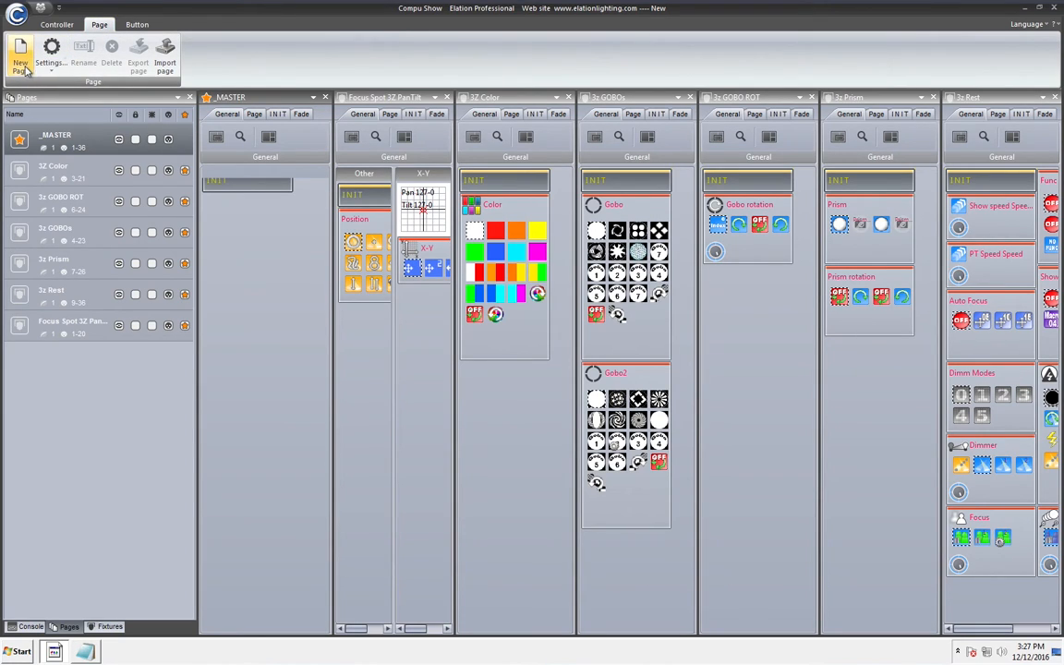
pyautogui.click(137, 25)
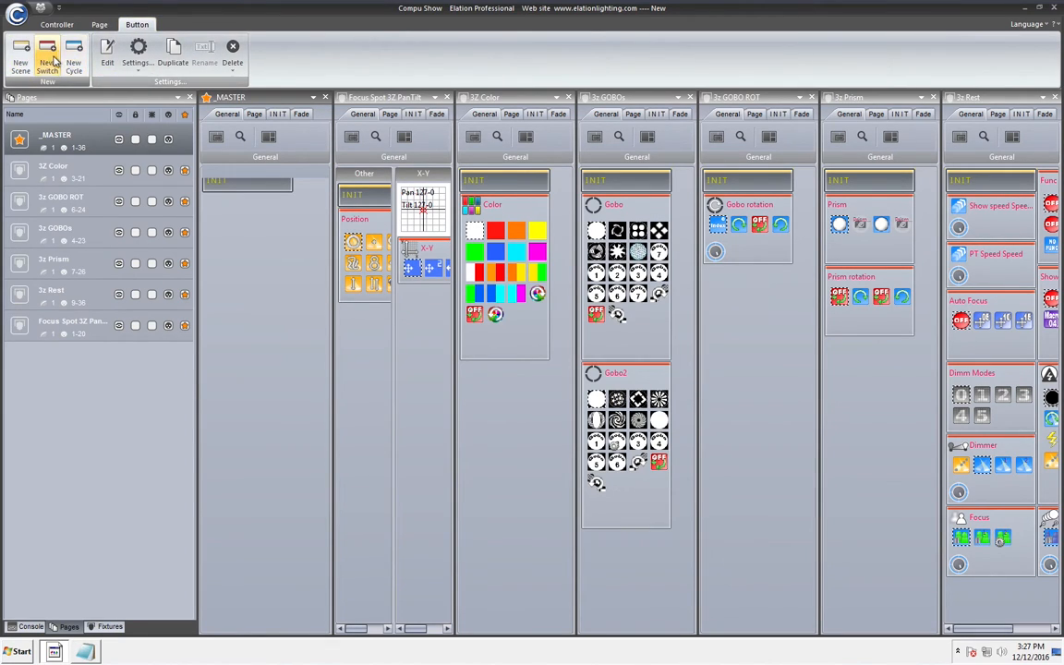
pyautogui.click(21, 58)
pyautogui.click(508, 459)
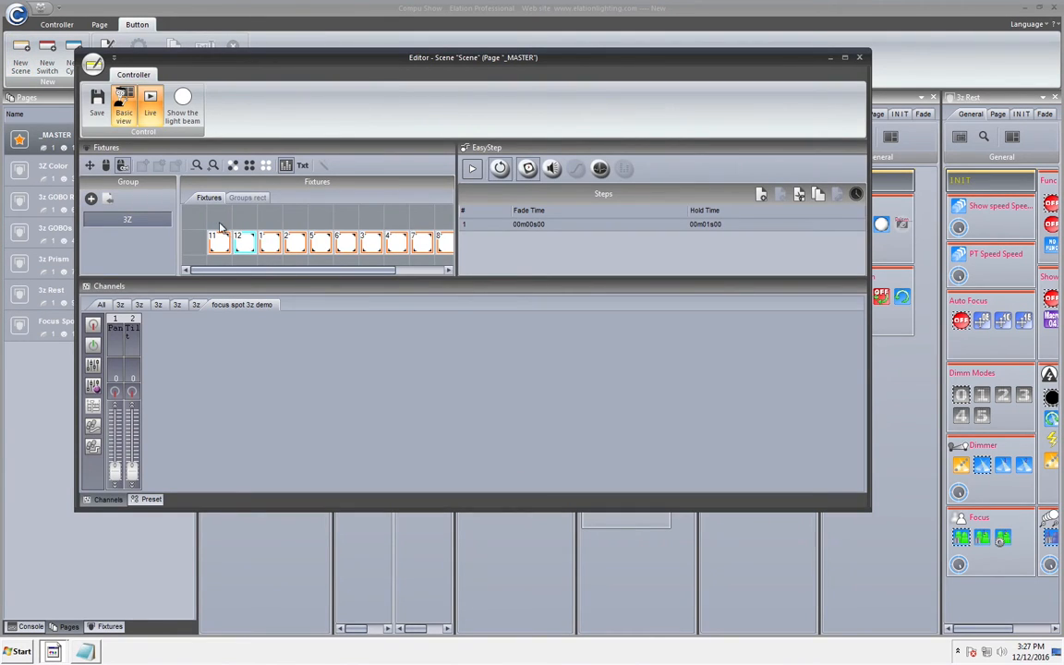
# - Examine the fixture selection and channels in the scene editor, comparing the first Pan/Tilt pair with the individual color fixtures
pyautogui.click(196, 220)
pyautogui.moveTo(197, 220); pyautogui.dragTo(369, 250)
pyautogui.click(270, 241)
pyautogui.click(296, 243)
pyautogui.click(321, 243)
pyautogui.click(184, 229)
pyautogui.click(152, 221)
pyautogui.click(206, 229)
pyautogui.moveTo(228, 271)
pyautogui.mouseDown()
pyautogui.moveTo(333, 275)
pyautogui.moveTo(230, 258)
pyautogui.mouseUp()
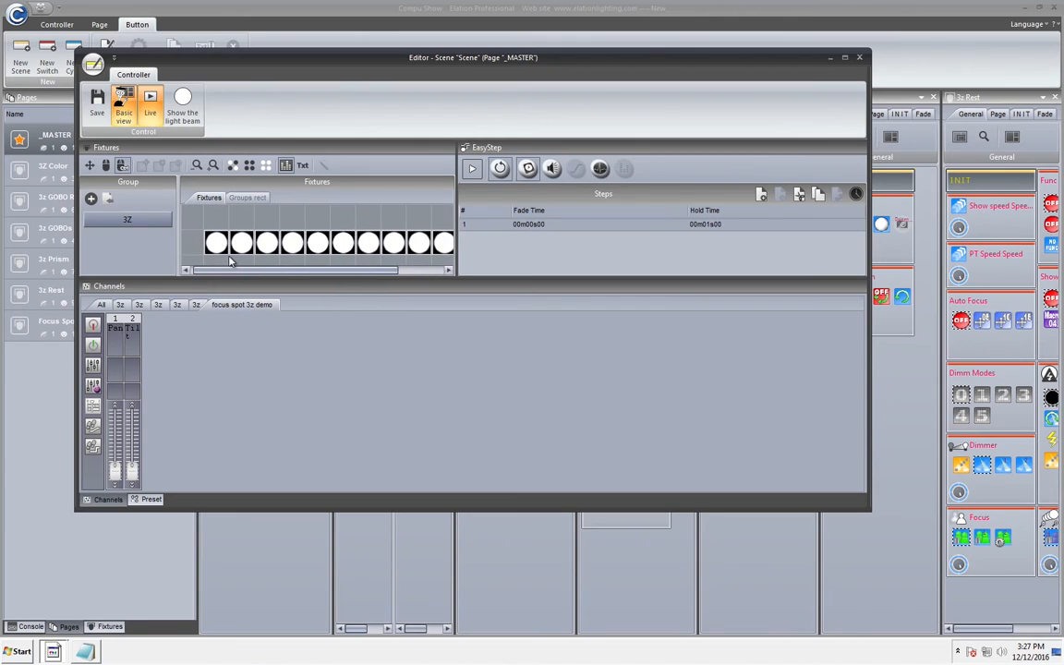
pyautogui.moveTo(200, 217); pyautogui.dragTo(270, 250)
pyautogui.click(201, 238)
pyautogui.moveTo(198, 200); pyautogui.dragTo(237, 240)
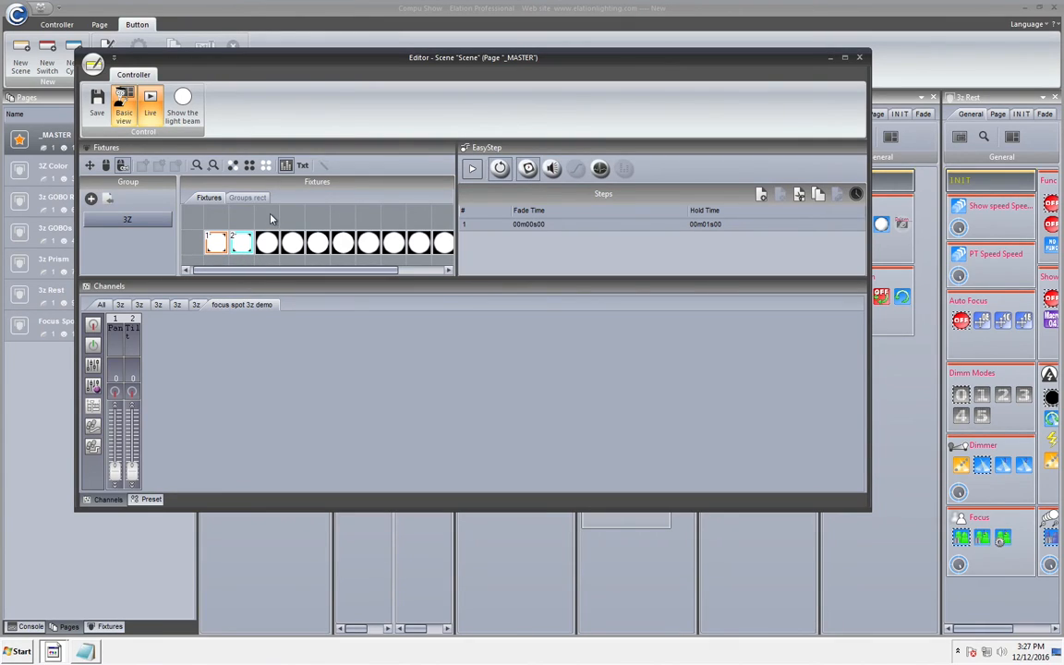
pyautogui.click(260, 242)
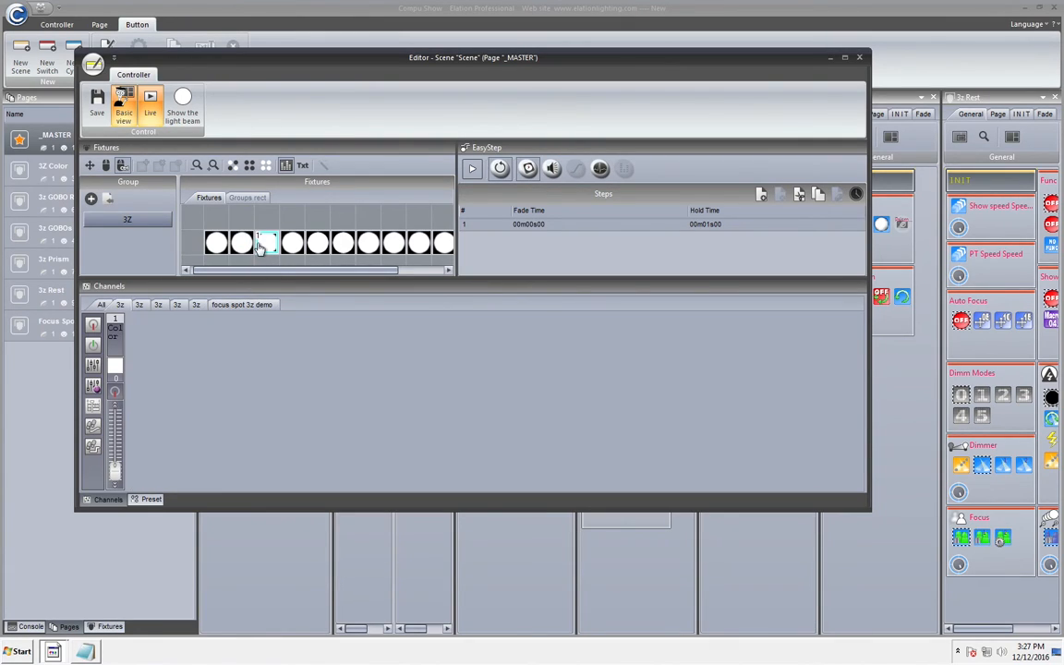
pyautogui.click(295, 242)
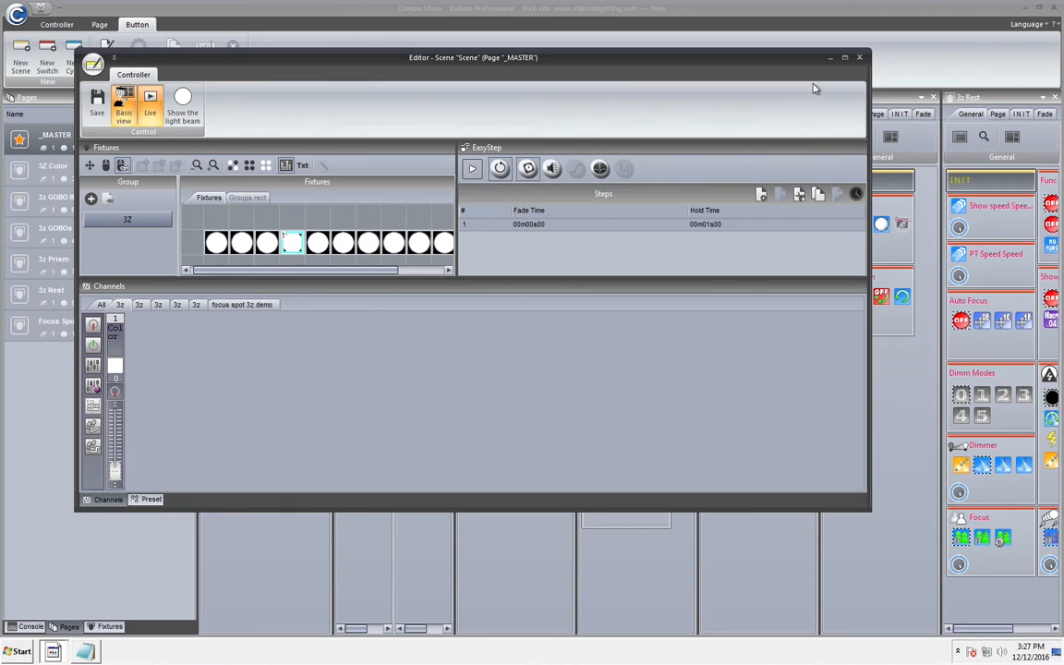
# - Close the scene editor without saving the changes and show the Midicon Pro console
pyautogui.click(860, 58)
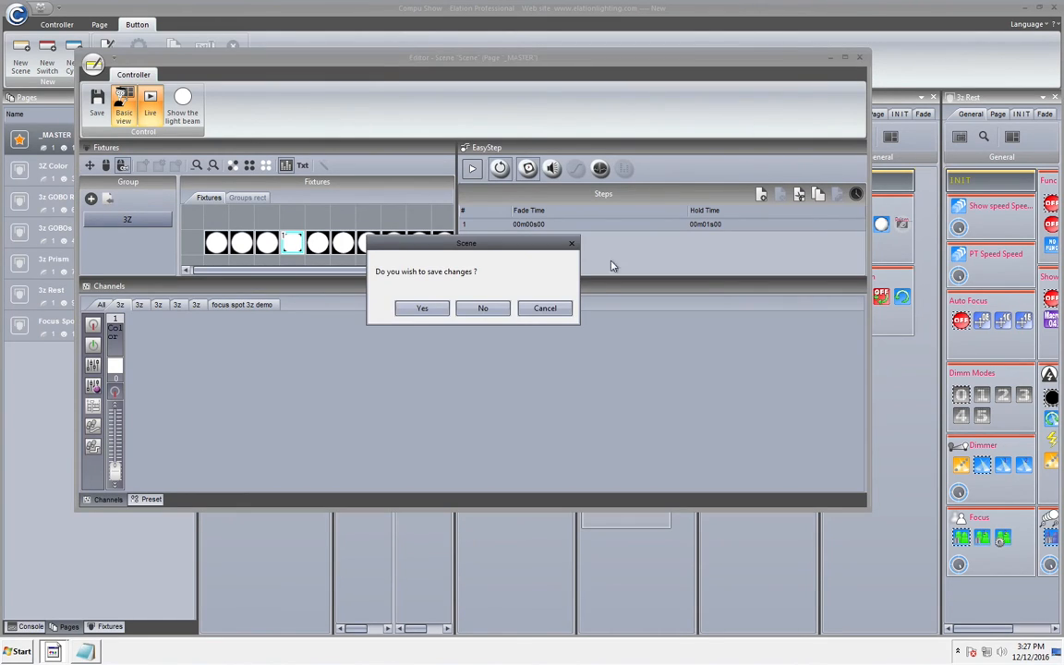
pyautogui.click(485, 310)
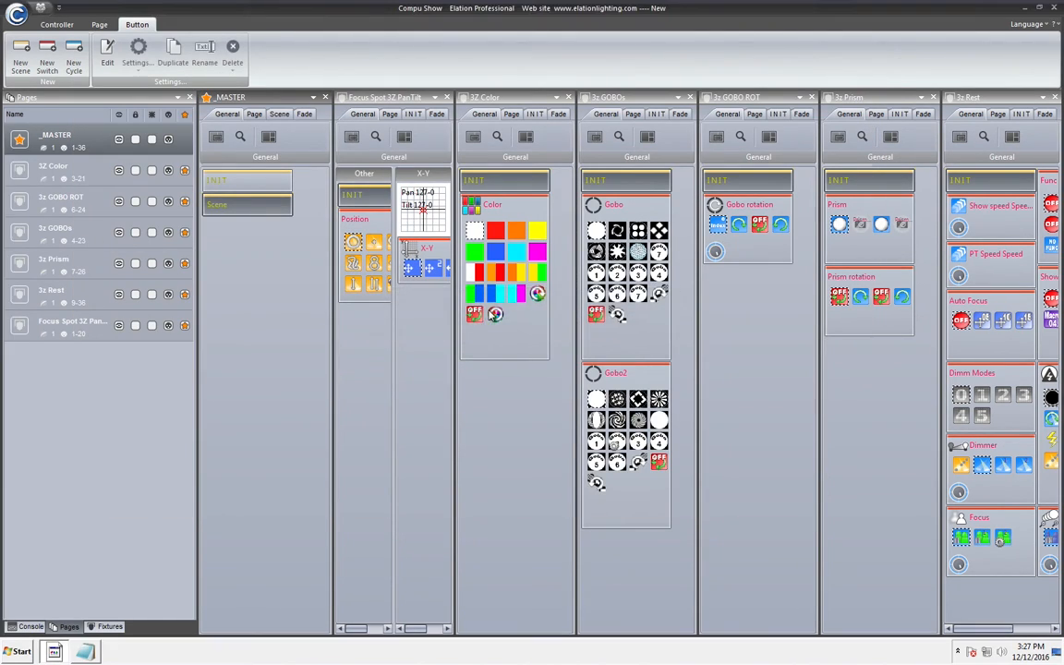
pyautogui.click(30, 626)
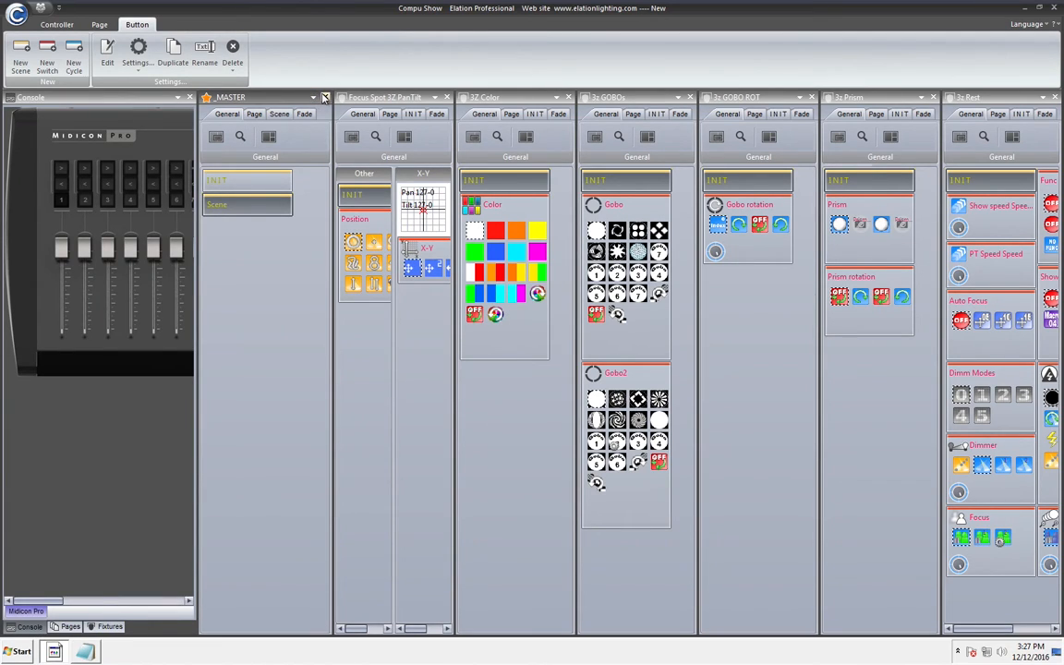
# - Dock the _MASTER page alongside the Console and Fixtures panes and show the keypad section of the Midicon Pro console
pyautogui.moveTo(269, 100); pyautogui.dragTo(138, 92)
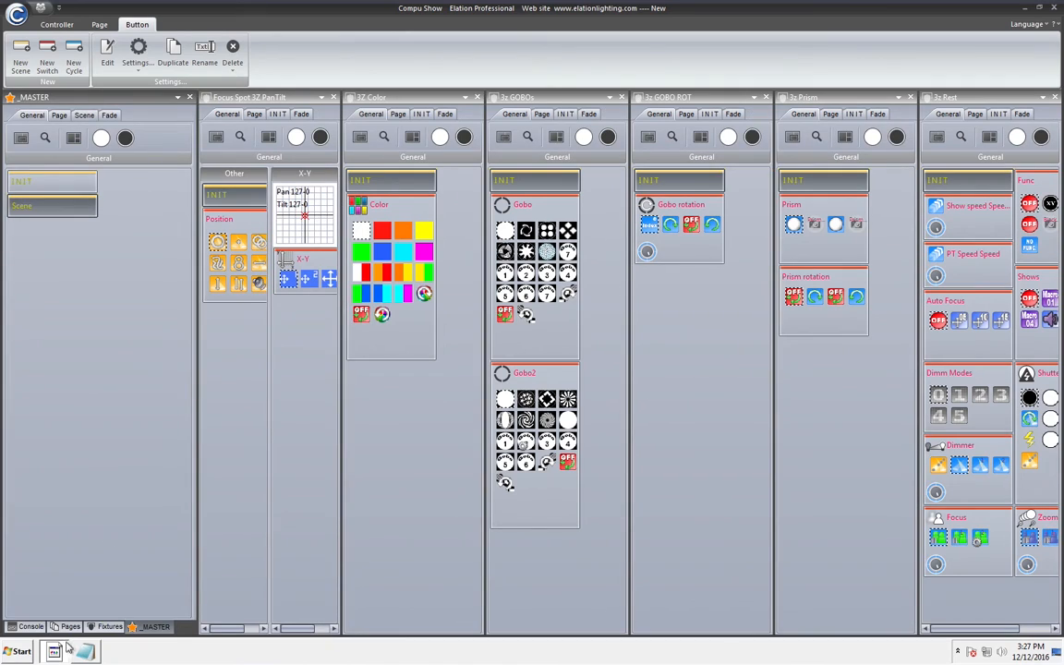
pyautogui.click(31, 627)
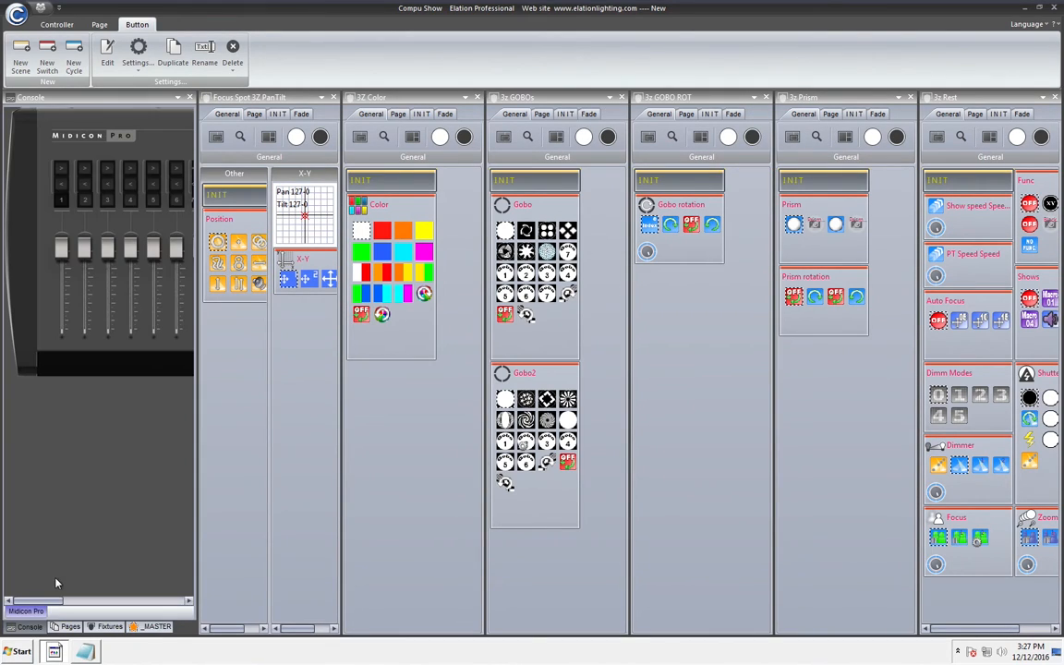
pyautogui.moveTo(50, 601); pyautogui.dragTo(129, 602)
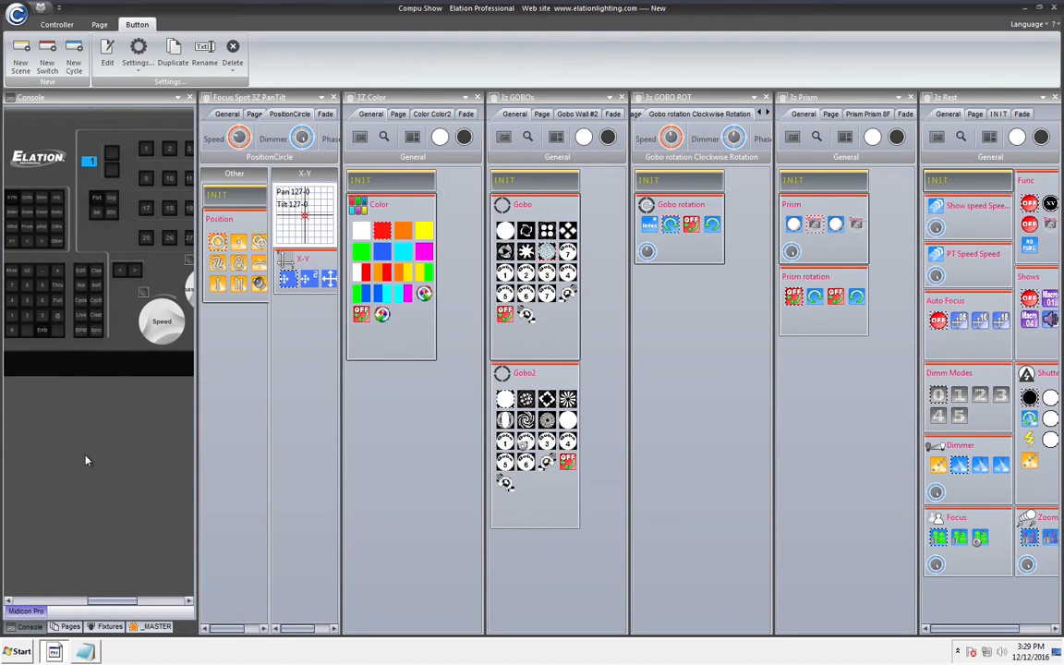
# - Duplicate the 3z Rest button activation command on the console's Enter control and assign the copy to the Focus Spot 3Z PanTilt page
pyautogui.click(41, 335)
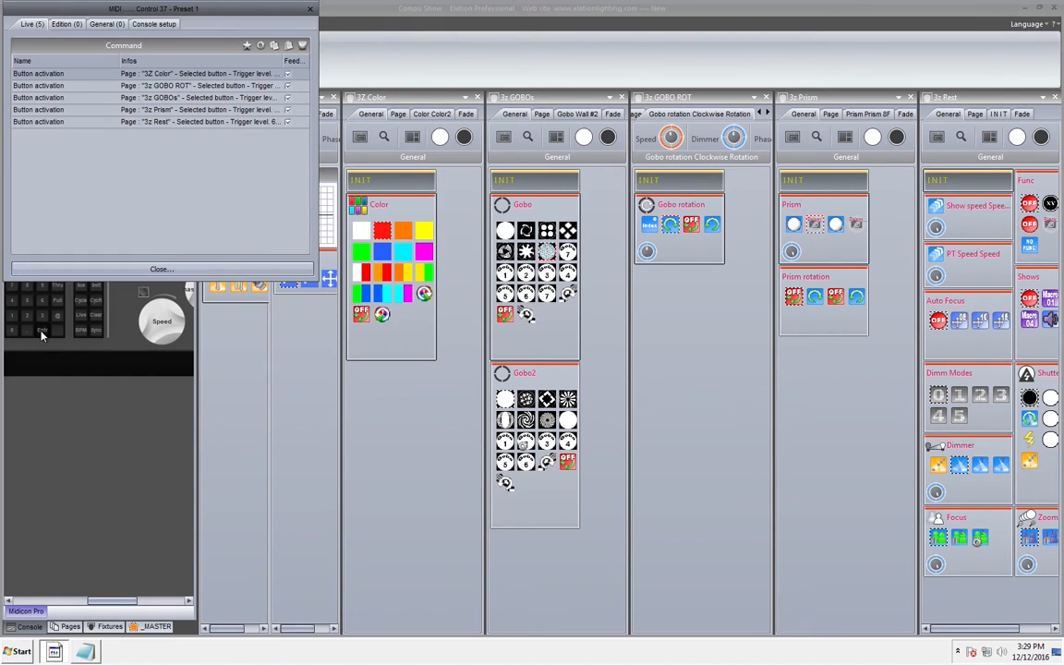
pyautogui.click(75, 121)
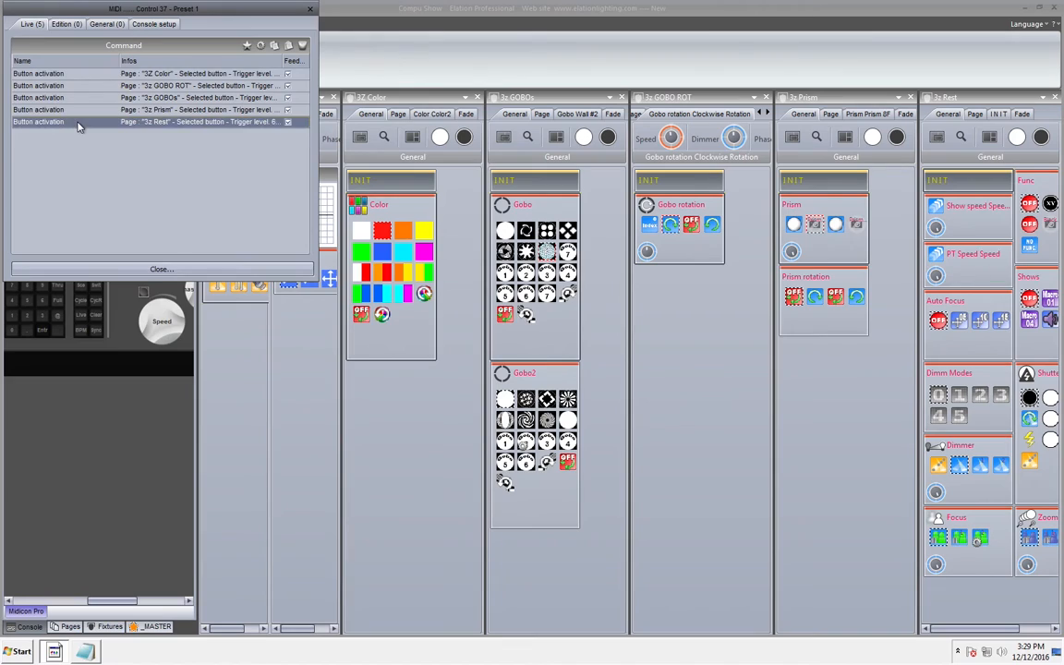
pyautogui.click(276, 48)
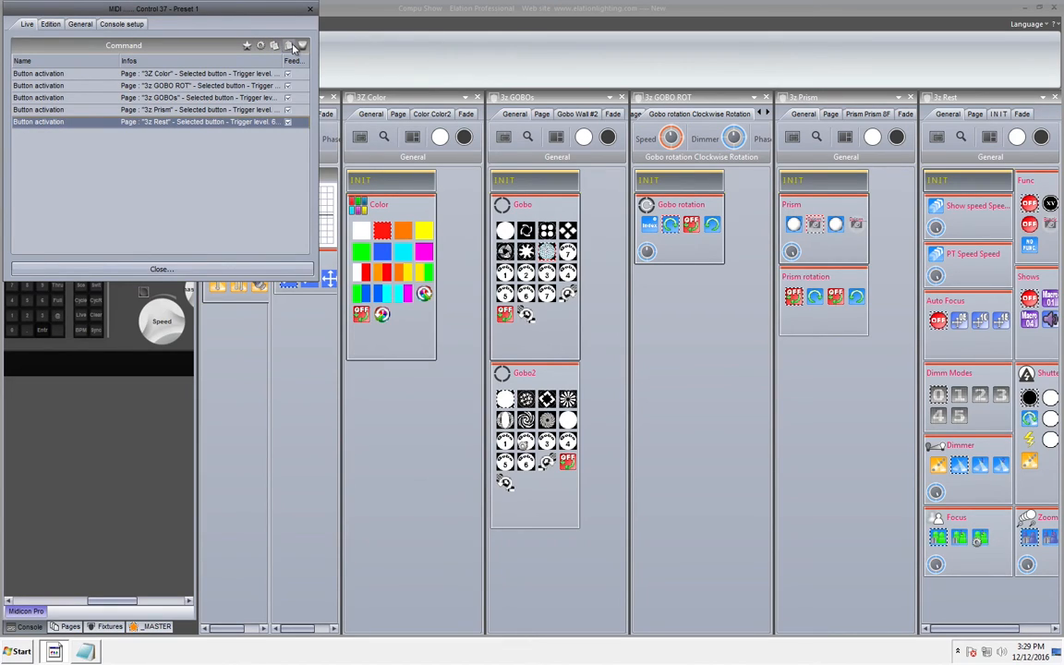
pyautogui.doubleClick(178, 147)
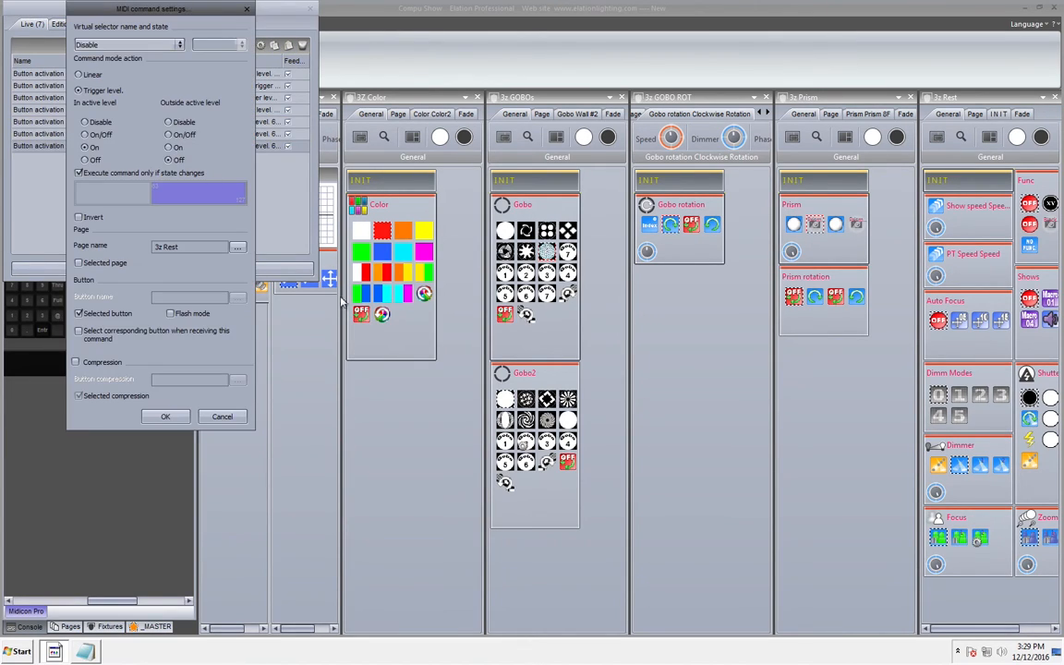
pyautogui.click(238, 248)
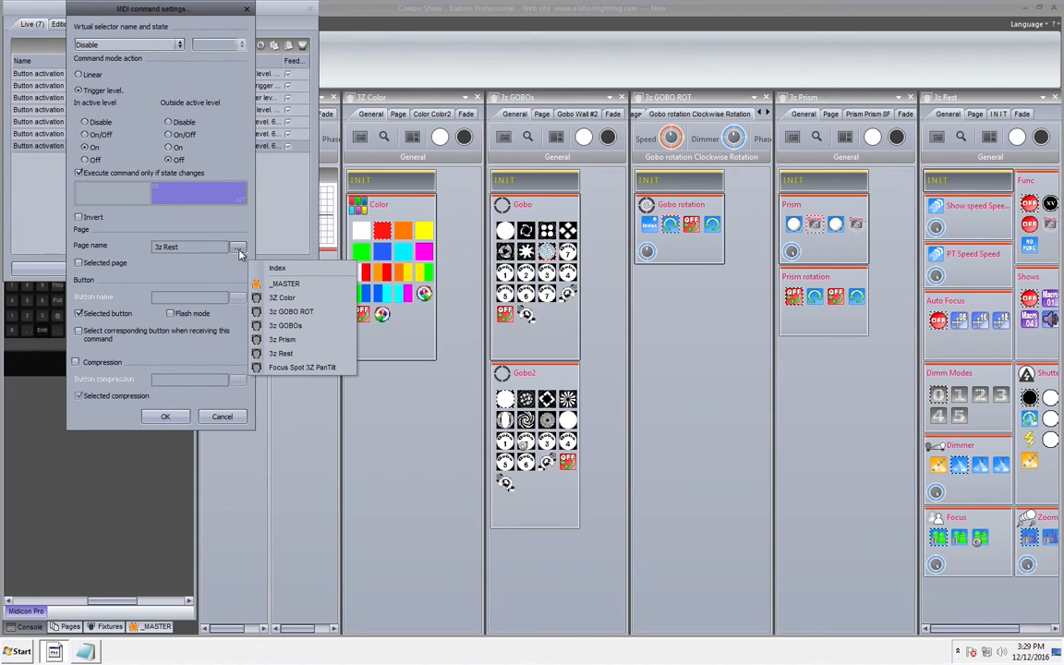
pyautogui.click(281, 368)
pyautogui.click(165, 417)
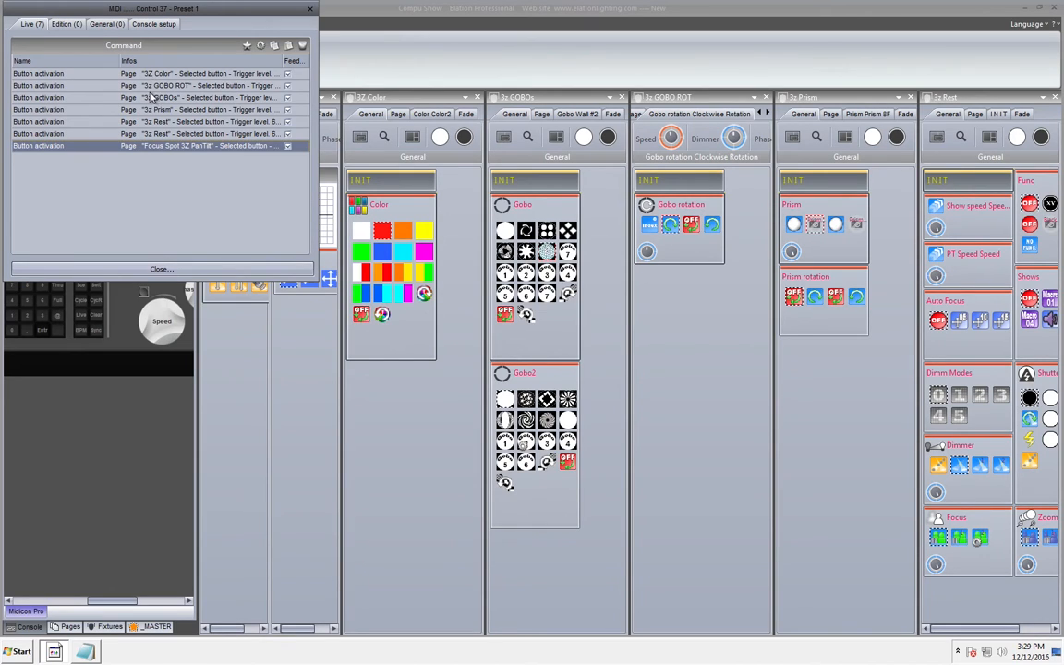
pyautogui.click(162, 269)
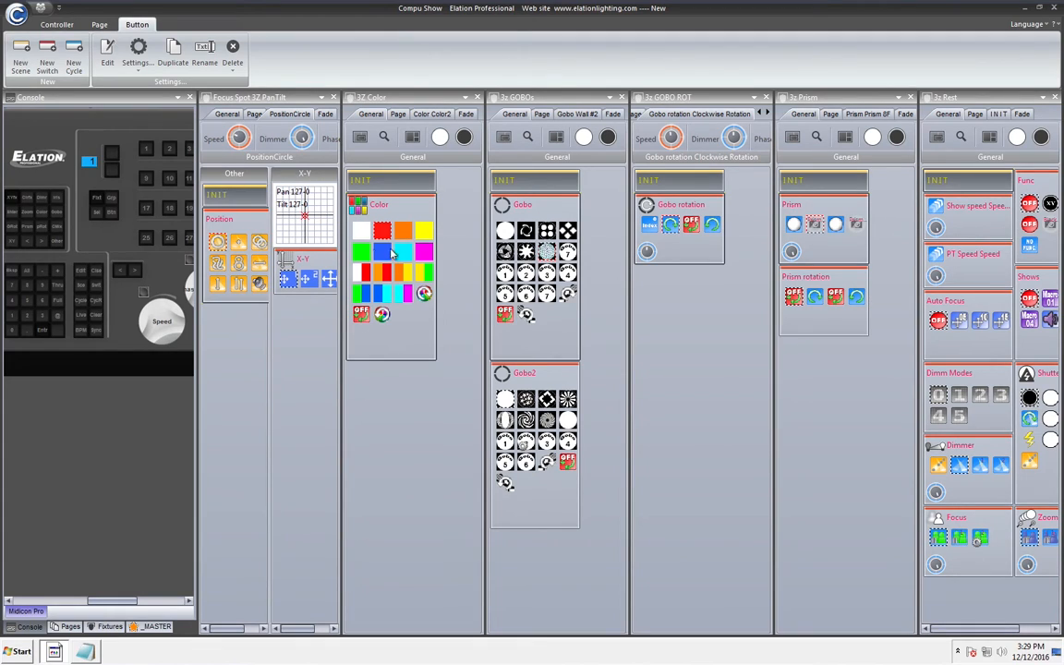
# - Select the circle phasing position effect and activate the selected position, color, gobo, gobo rotation and prism buttons together
pyautogui.click(238, 136)
pyautogui.moveTo(234, 136); pyautogui.dragTo(233, 103)
pyautogui.click(547, 249)
pyautogui.click(732, 138)
pyautogui.moveTo(728, 138); pyautogui.dragTo(728, 125)
pyautogui.click(64, 331)
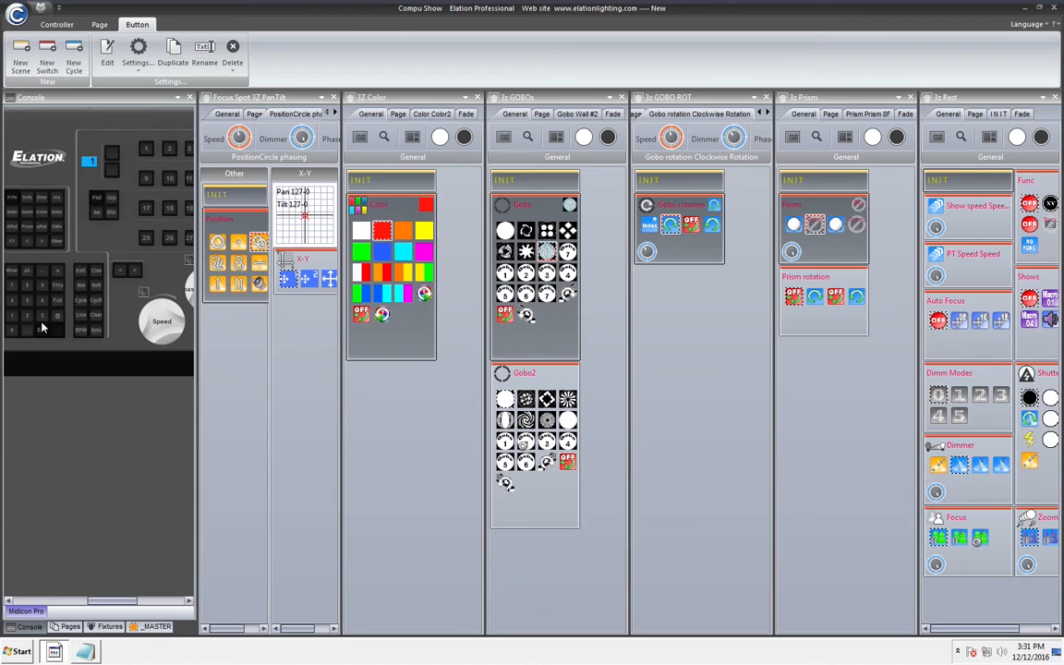
# - Select the eight position, green Color5, Gobo 2, anti-clockwise gobo rotation and No Prism2 buttons, and activate them together
pyautogui.click(239, 262)
pyautogui.click(525, 273)
pyautogui.click(647, 226)
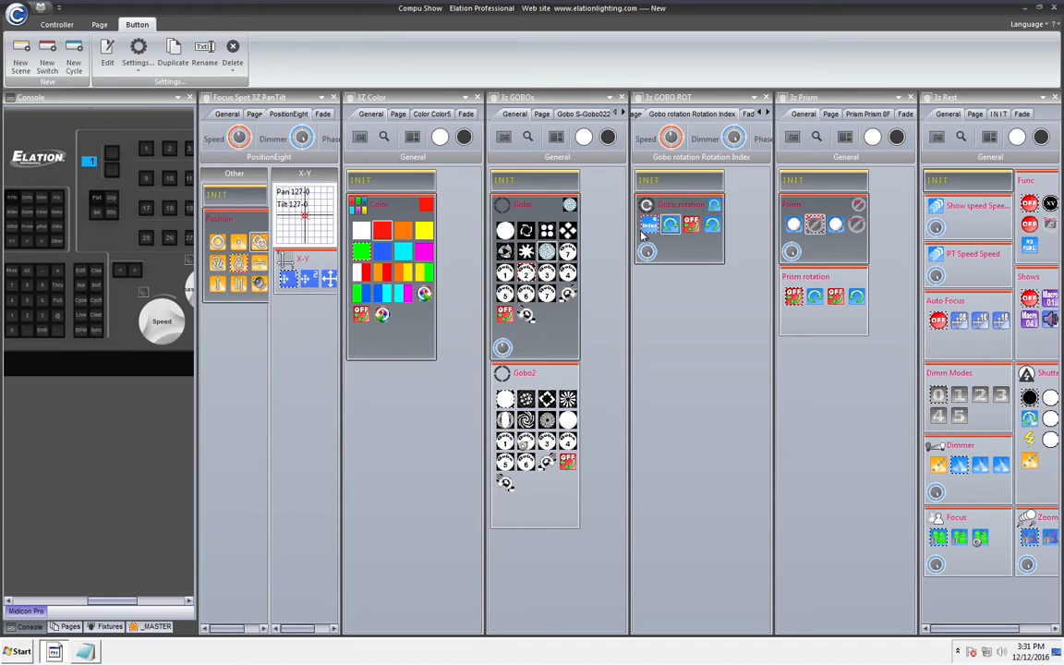
pyautogui.click(670, 224)
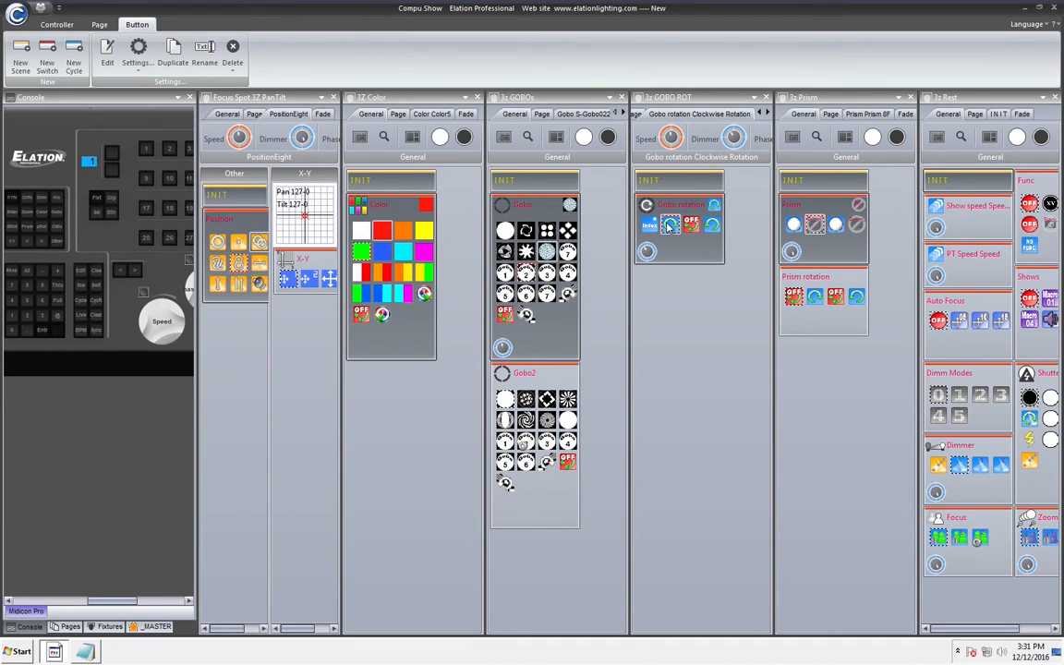
pyautogui.click(711, 225)
pyautogui.click(835, 225)
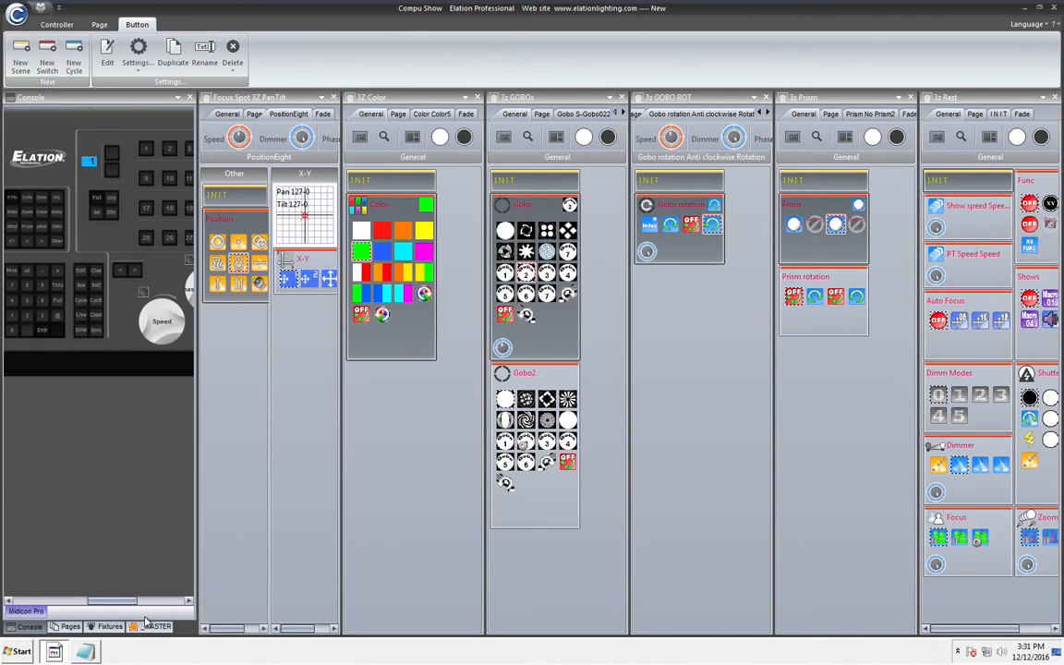
# - Show the fixture layout with its groups
pyautogui.click(108, 626)
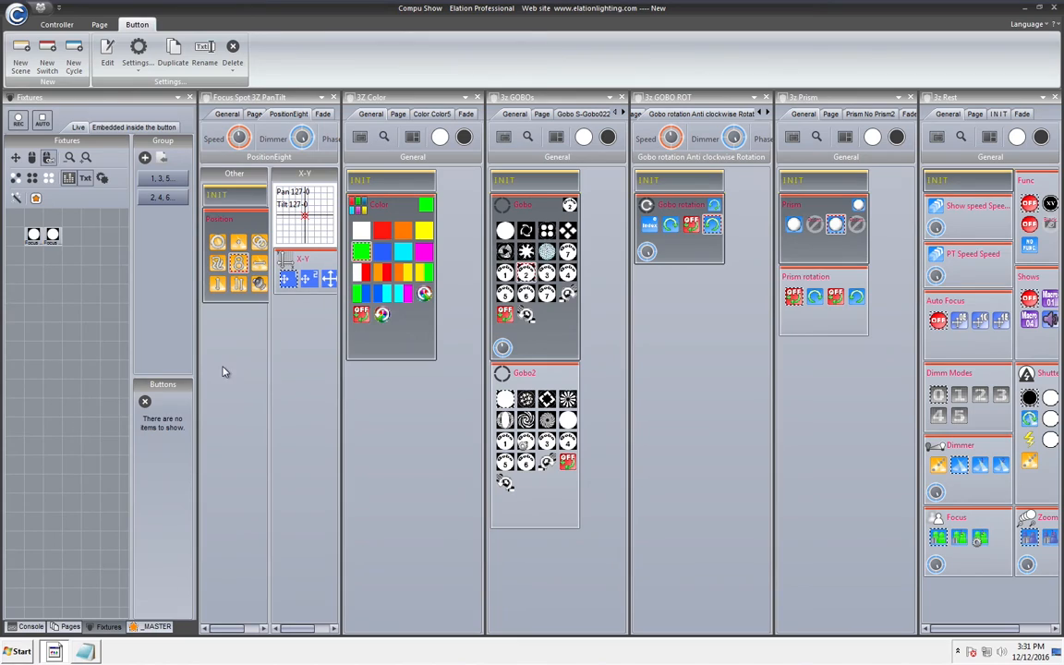